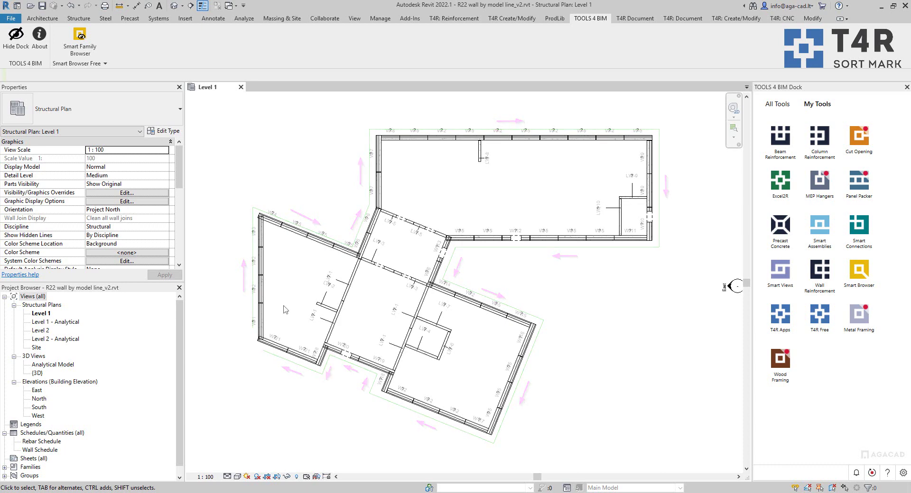
Check a perimeter wall and the unnumbered tag on the west wall, then clear the selection.
left_click(263, 325)
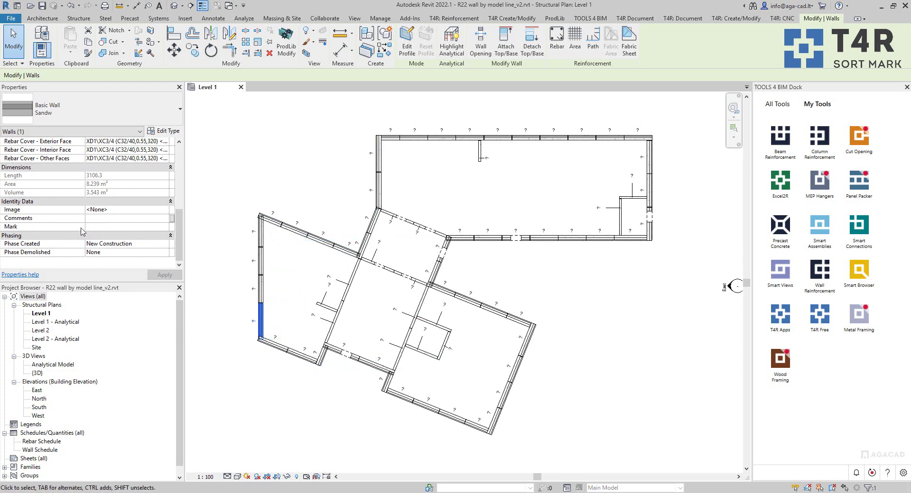
left_click(227, 288)
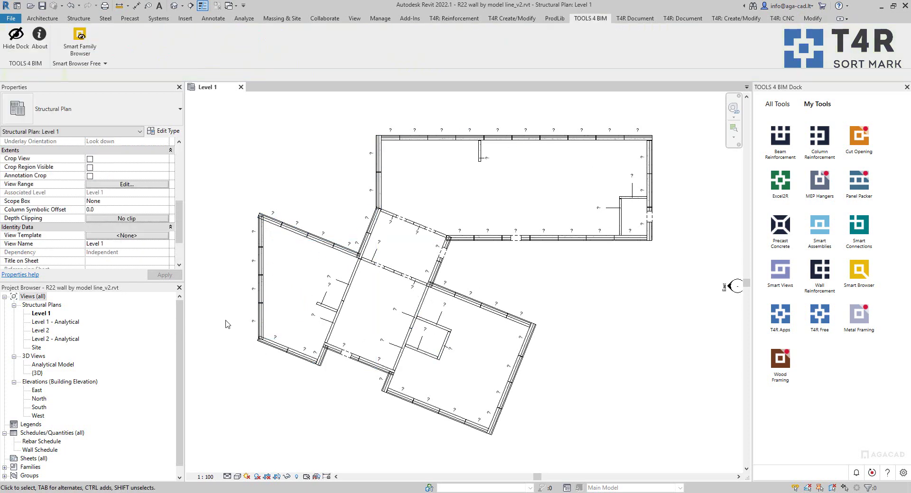
left_click(255, 323)
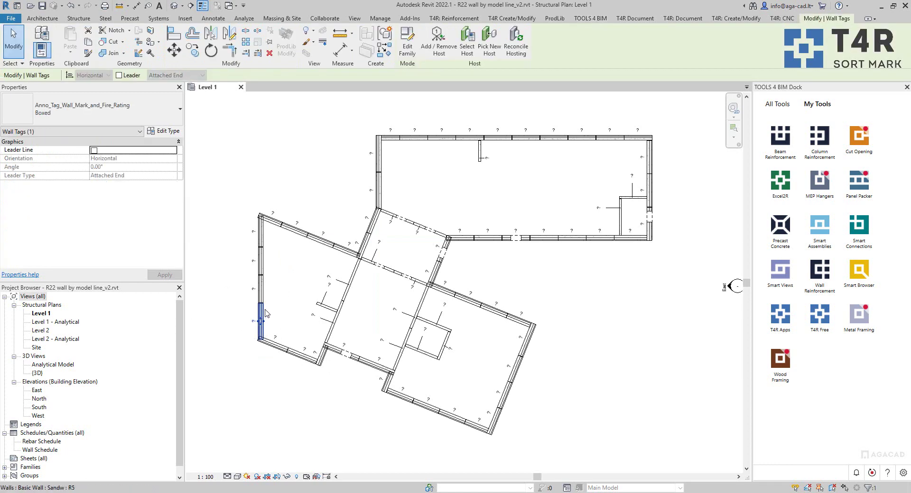
left_click(283, 316)
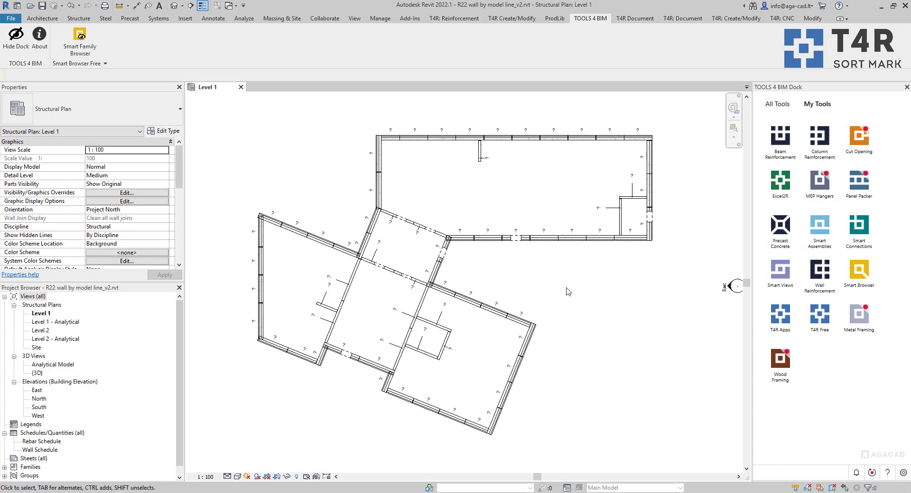
Expand Sort Mark under T4R Apps in the TOOLS 4 BIM dock to list its renumbering tools.
left_click(782, 314)
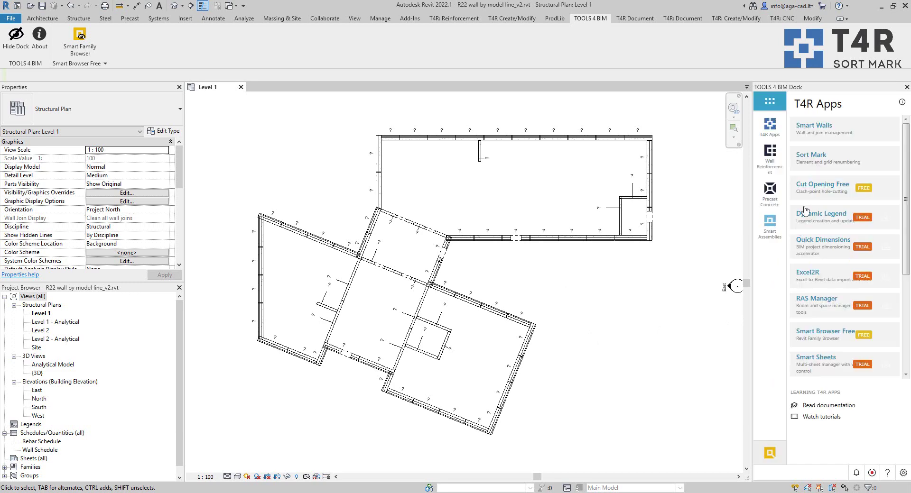
left_click(845, 163)
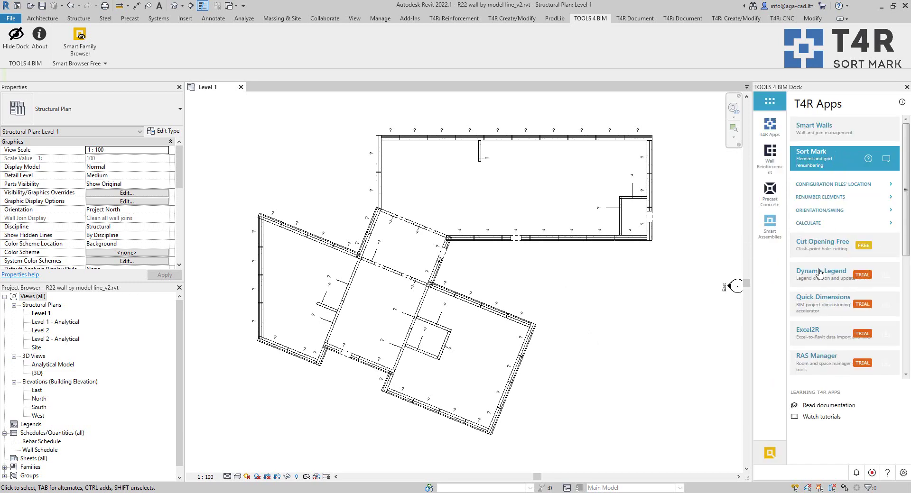
left_click(821, 197)
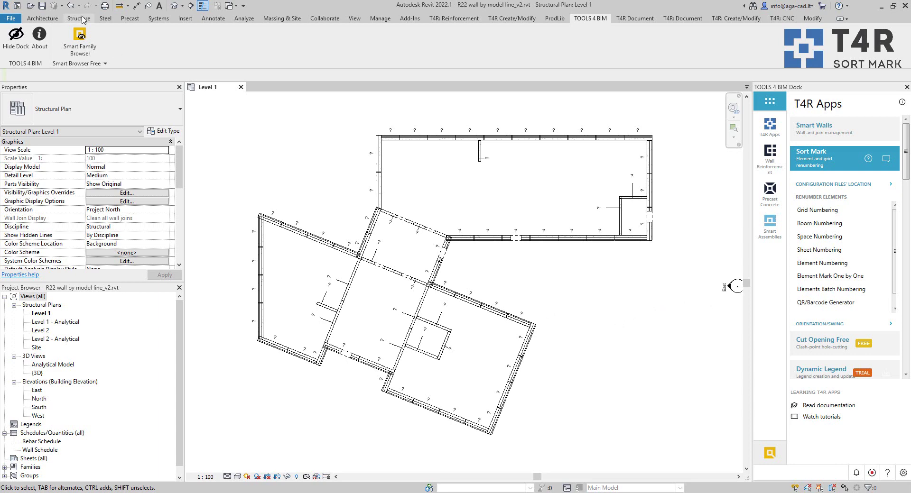
left_click(80, 19)
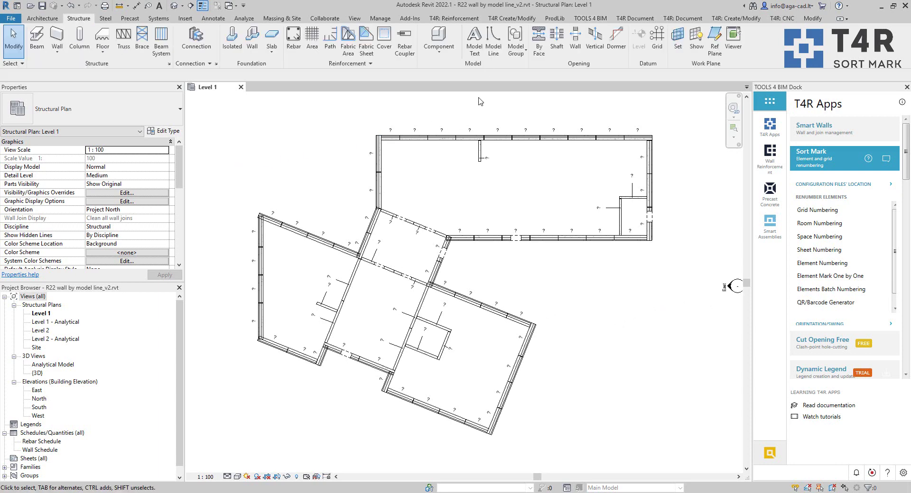
Start a chained model line at the west wall and trace the north wing's outer faces.
left_click(493, 48)
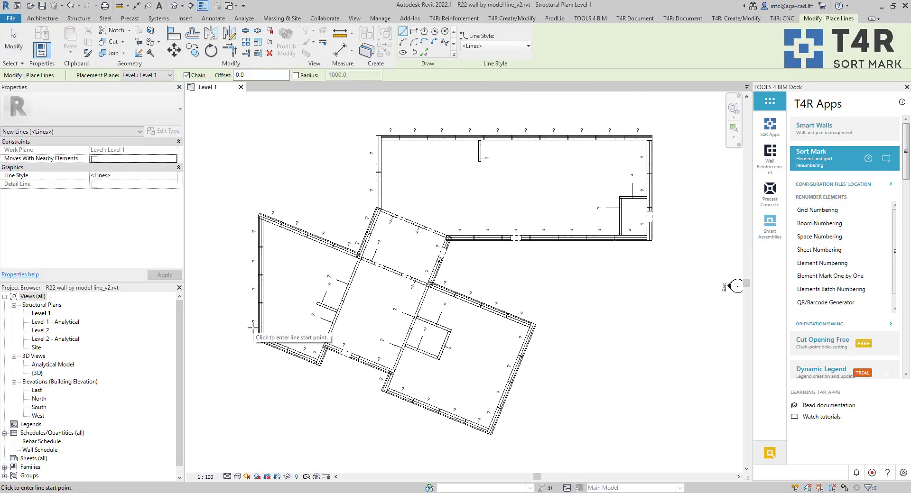
left_click(252, 328)
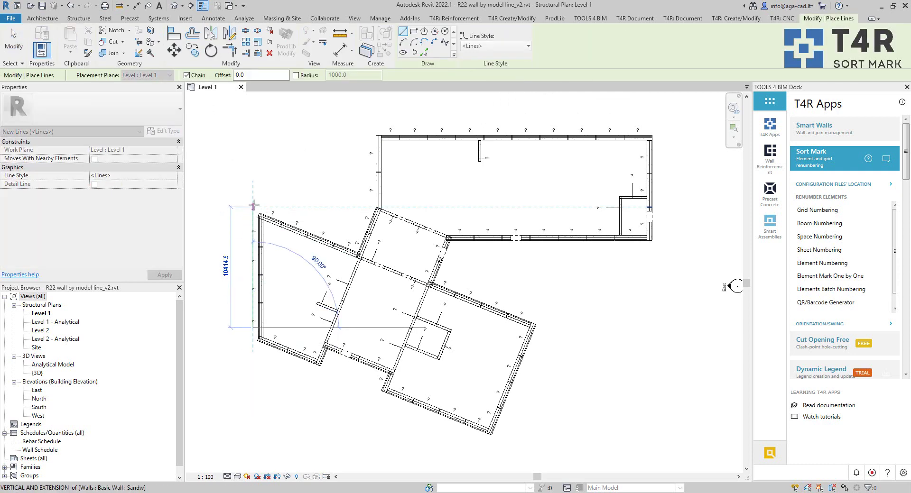
left_click(253, 207)
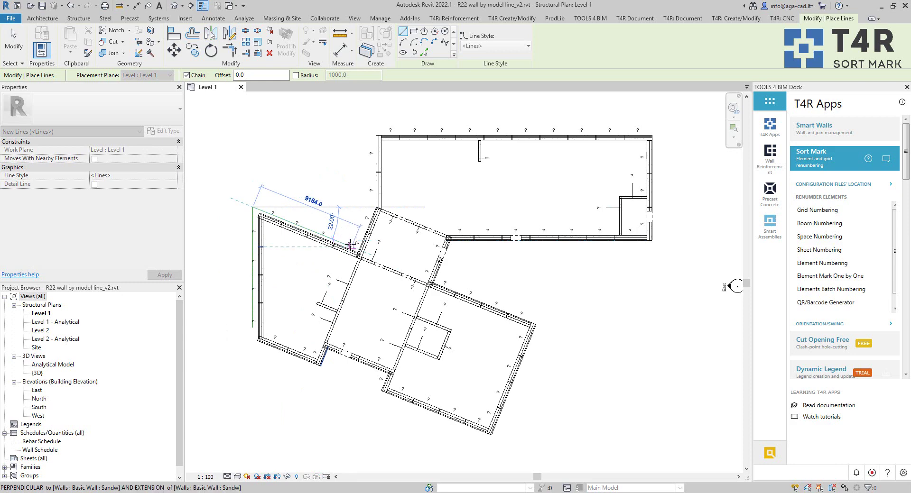
left_click(352, 247)
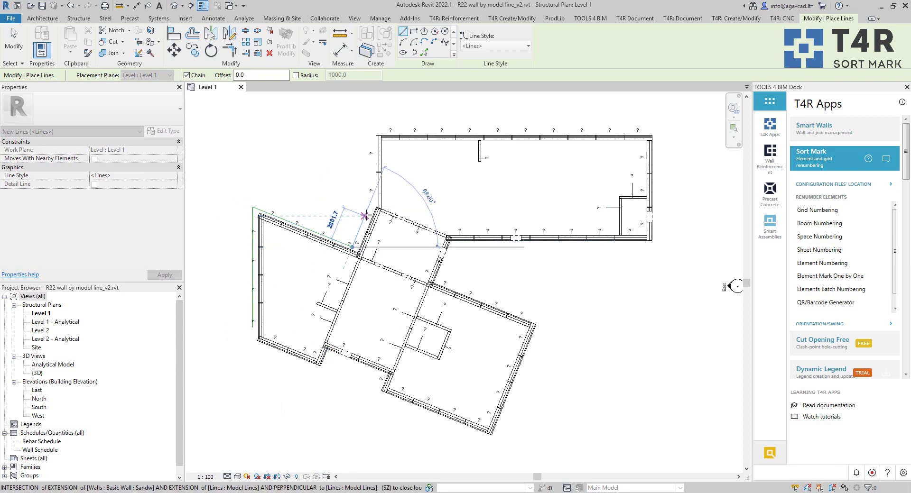
left_click(369, 205)
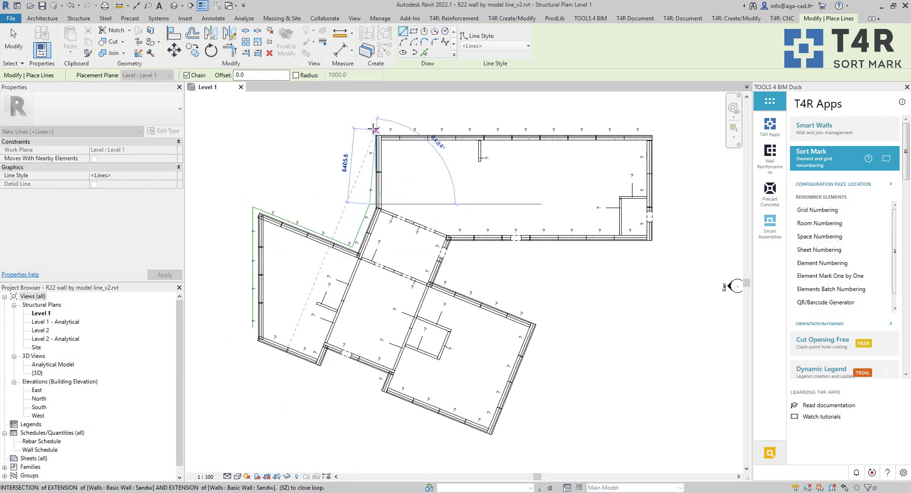
left_click(369, 129)
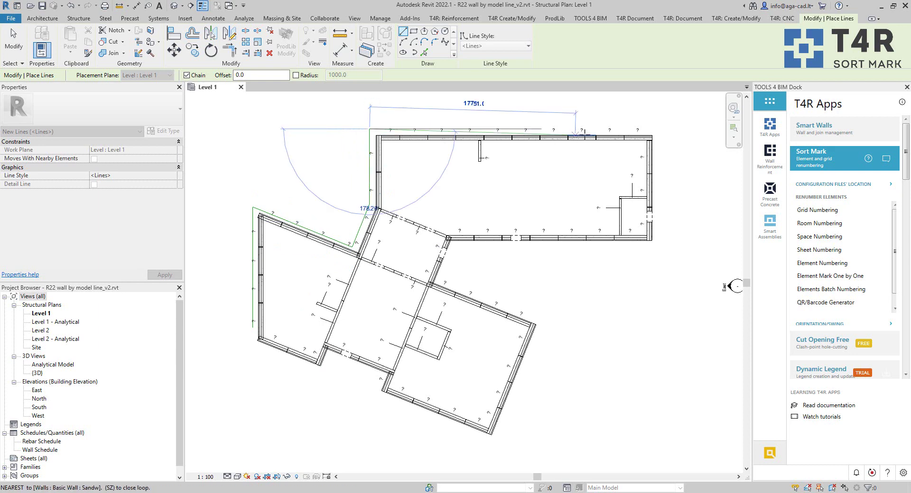
left_click(659, 128)
left_click(658, 247)
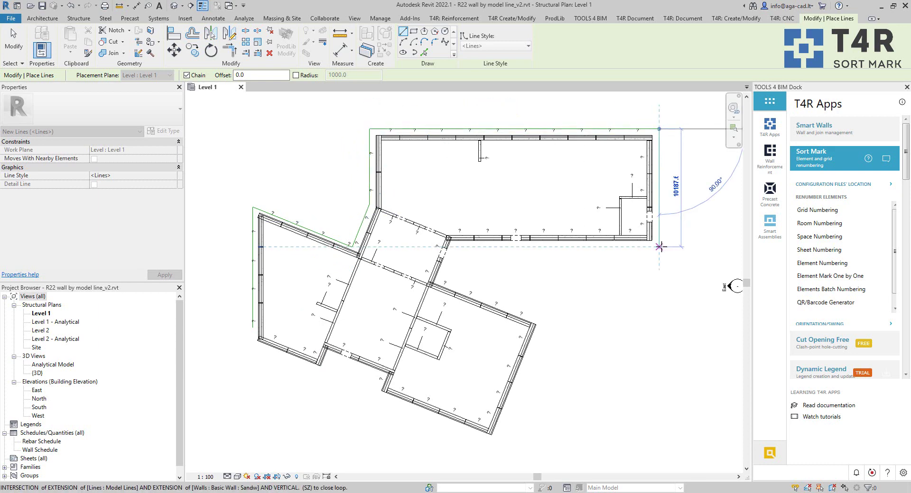
left_click(455, 247)
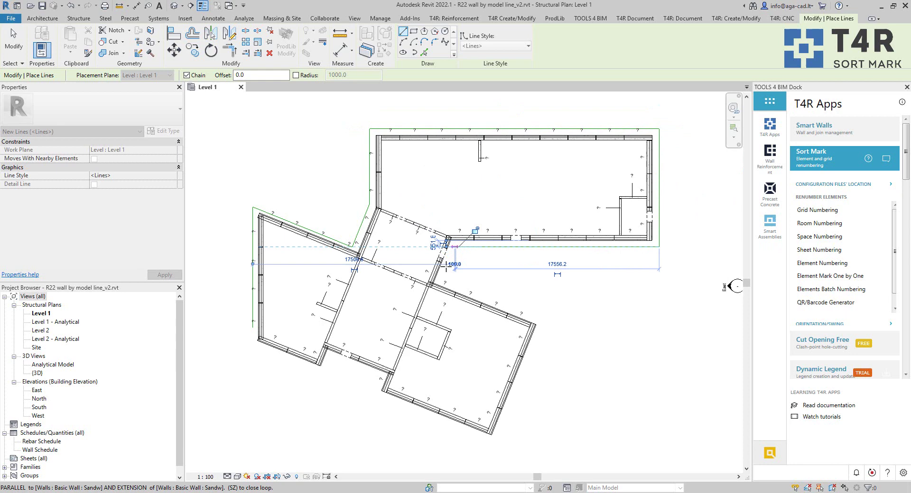
Continue the chain with a 3000 angled segment around the south wing and lower notch.
type("3000")
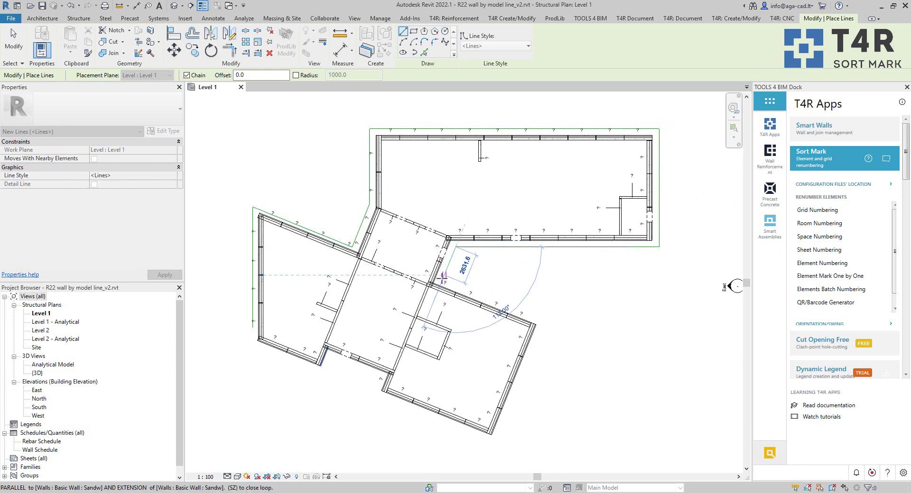
key("Return")
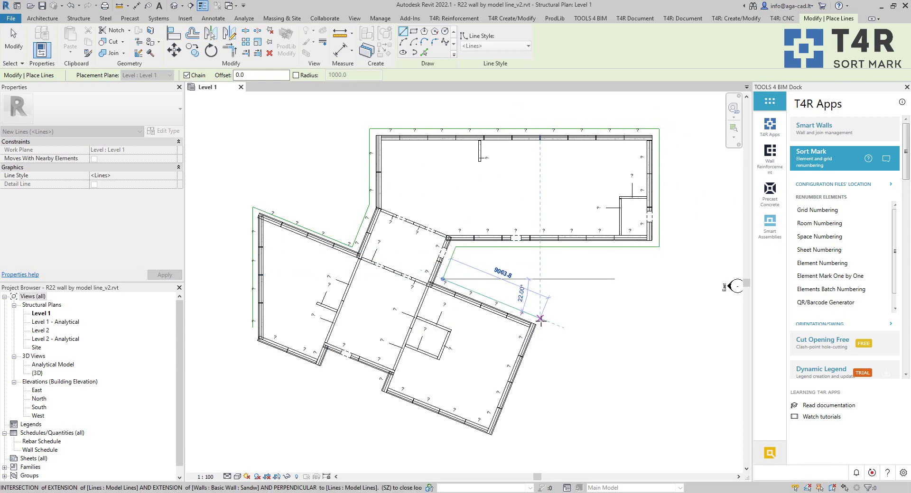
left_click(542, 319)
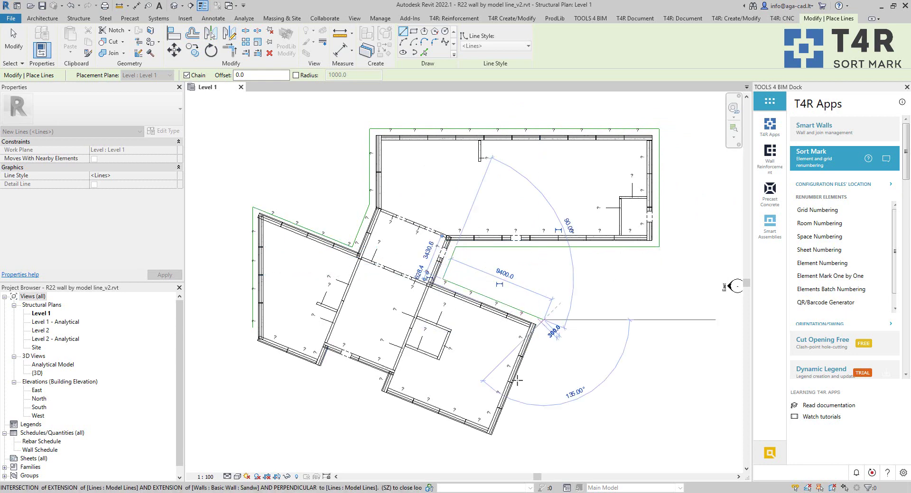
left_click(493, 443)
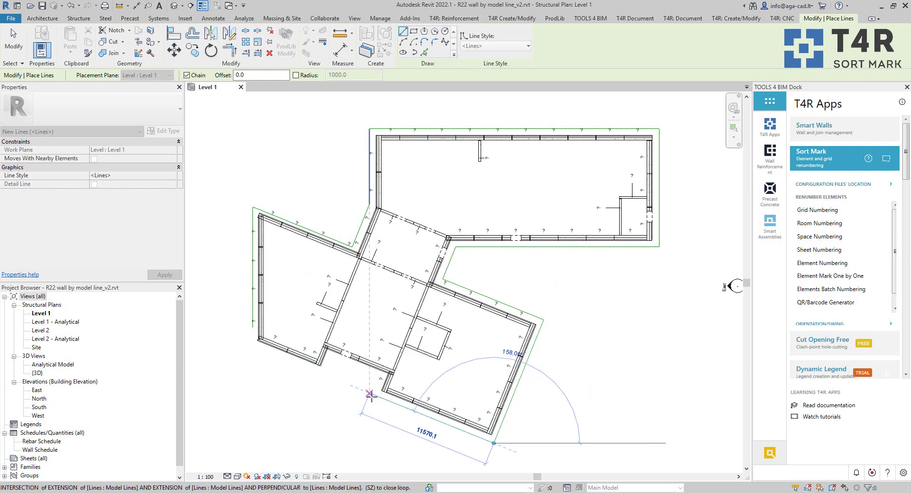
left_click(369, 393)
left_click(378, 375)
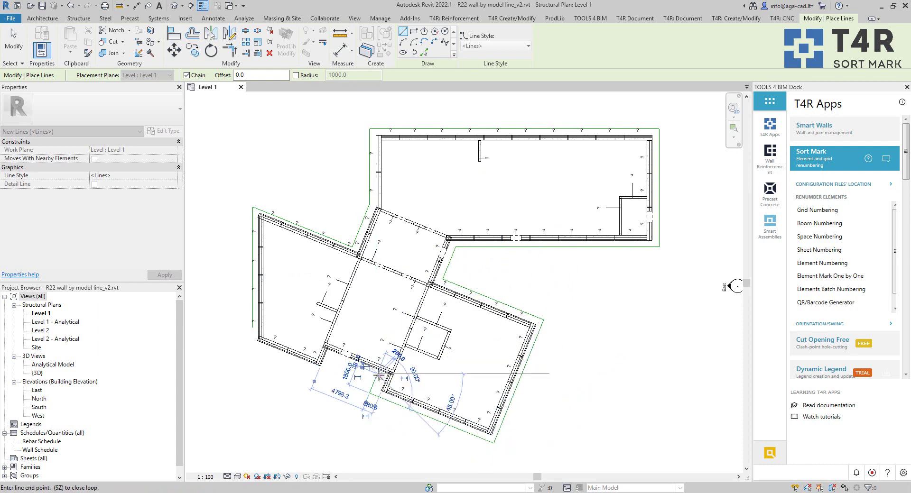
left_click(329, 354)
left_click(322, 375)
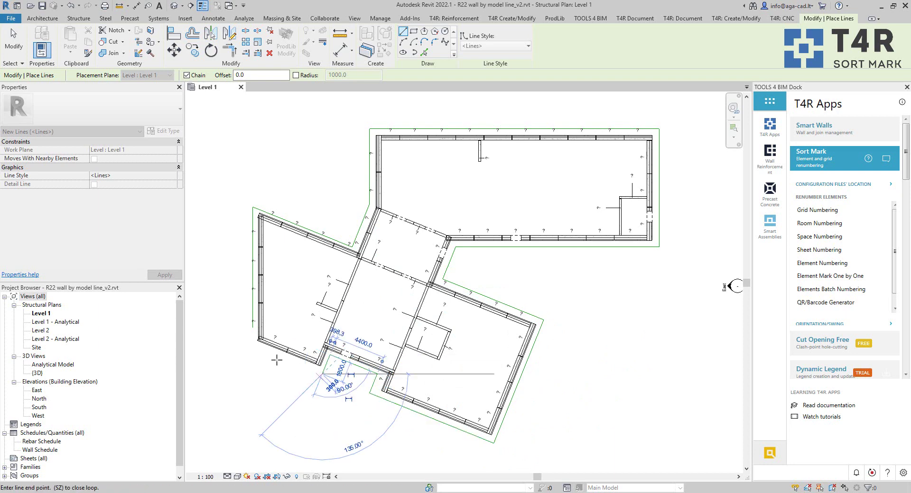
Close the model-line loop at its start point and confirm the chain selects as one.
left_click(263, 350)
key("Escape")
key("Escape")
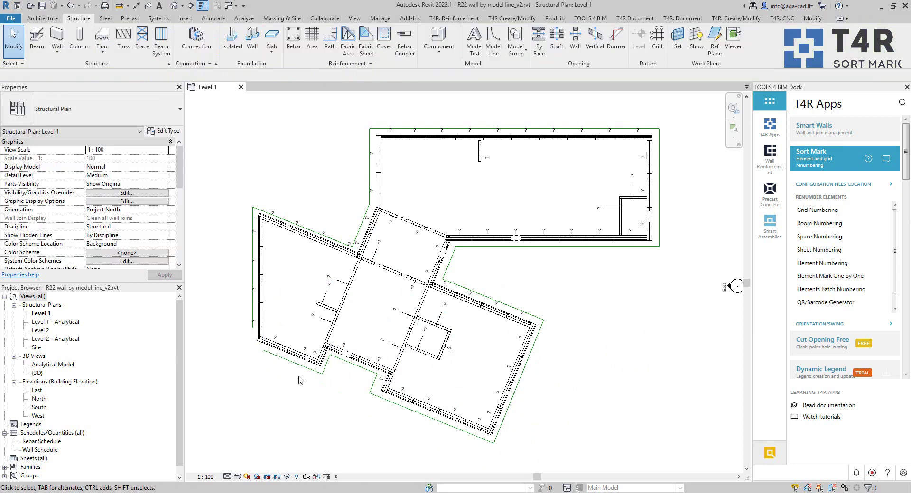
key("Tab")
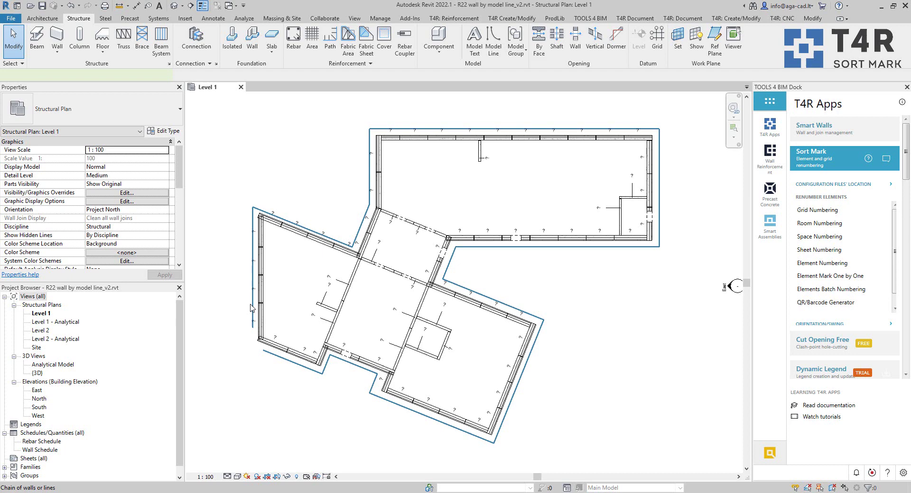
left_click(252, 308)
left_click(300, 162)
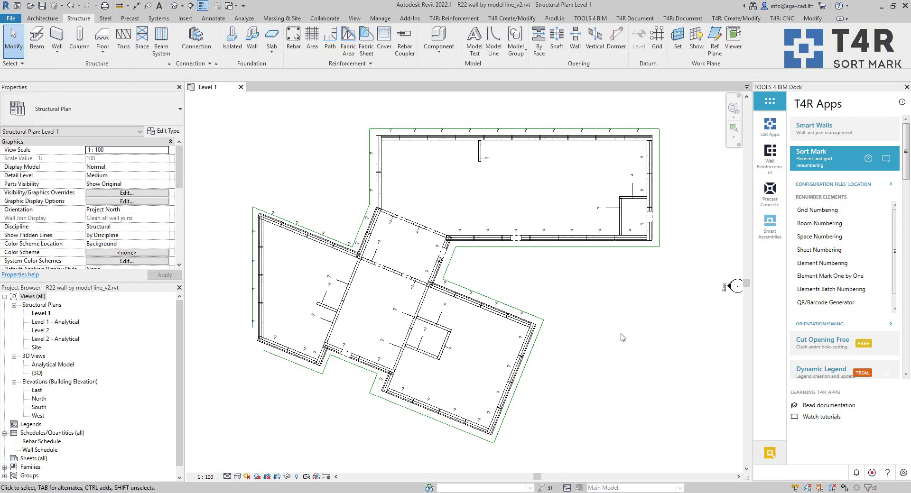
Pick the short left wall and select all its instances visible in view, 52 walls.
left_click(267, 332)
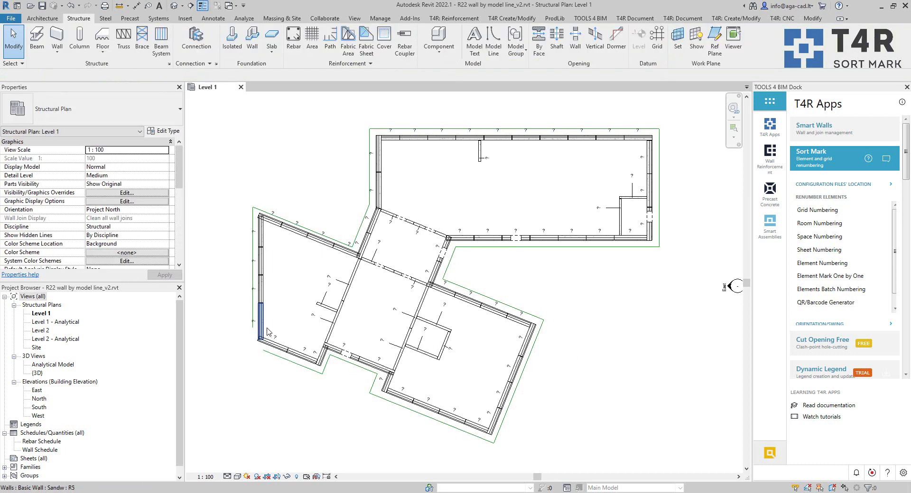
right_click(268, 332)
mouse_move(351, 203)
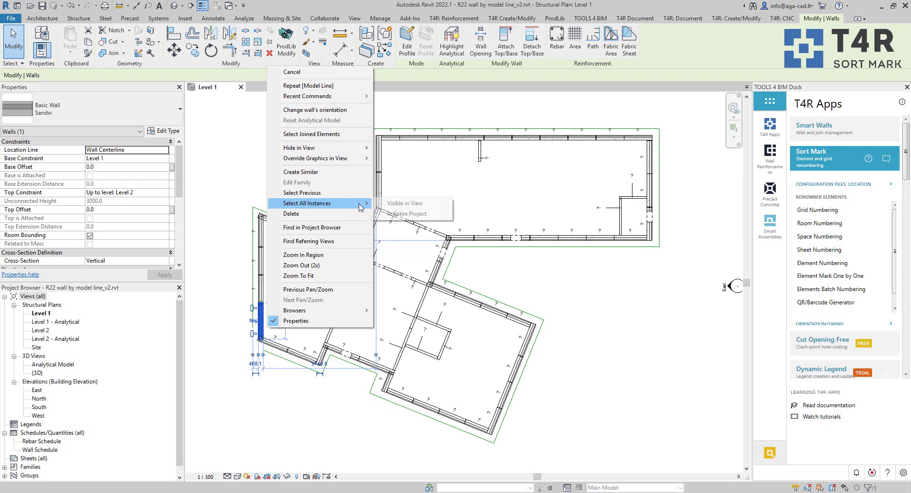
left_click(387, 204)
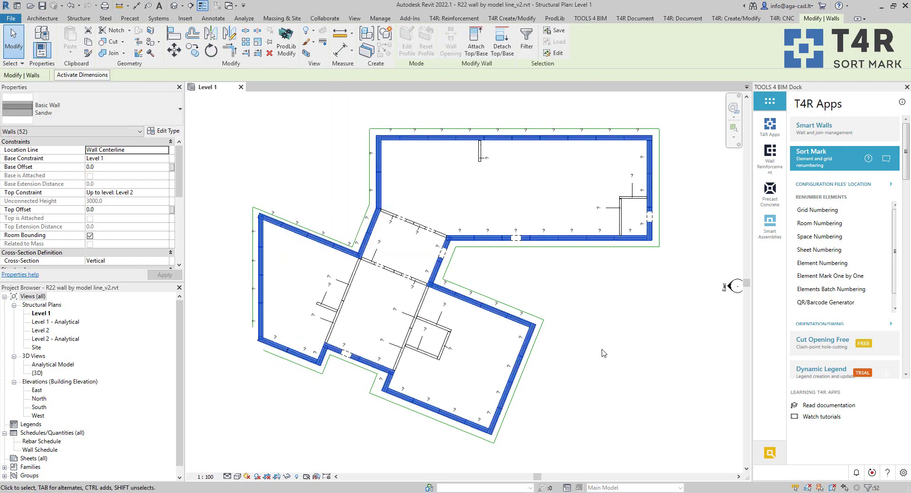
Launch Element Numbering for the 52 selected walls with Mark as the target parameter.
left_click(816, 264)
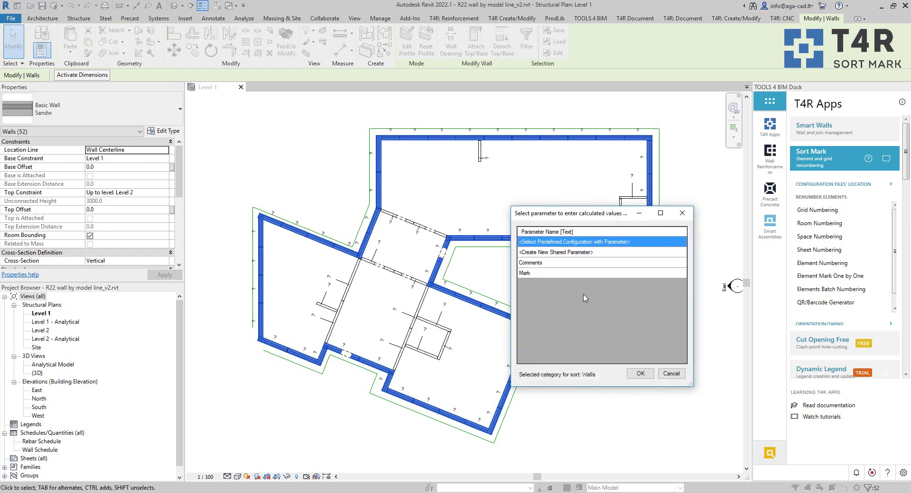
left_click(523, 274)
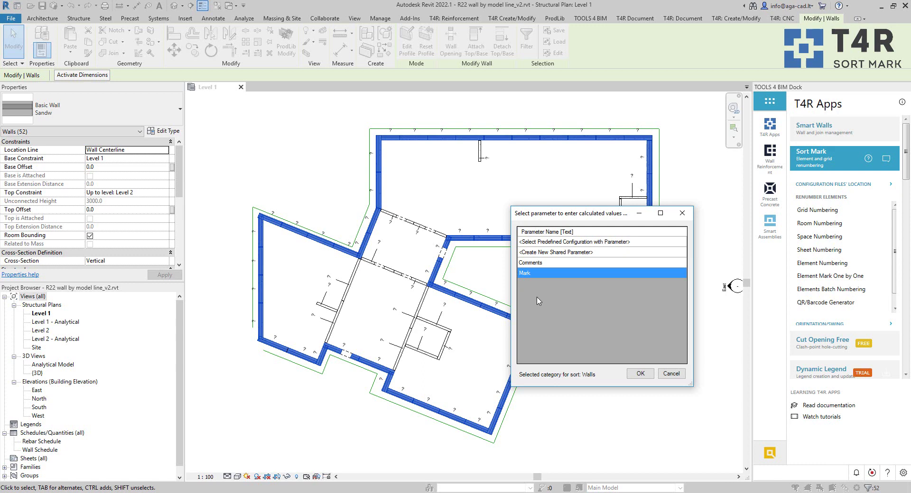
left_click(640, 374)
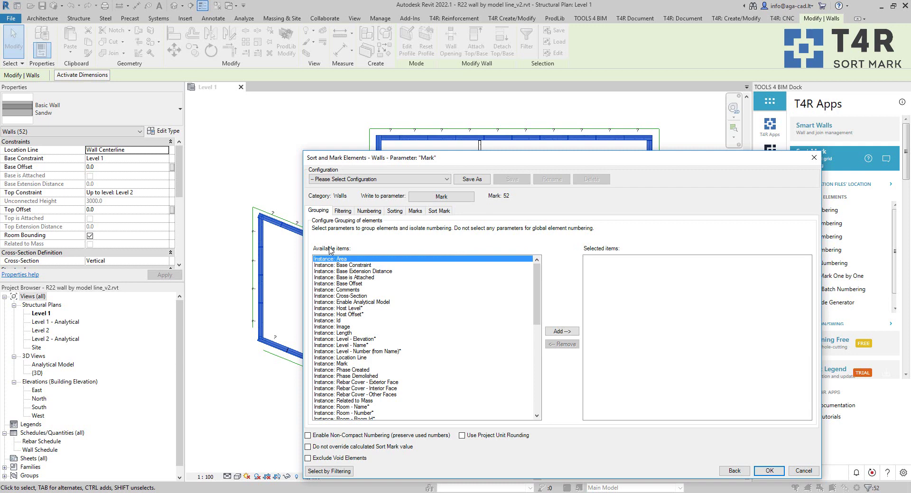
left_click(344, 212)
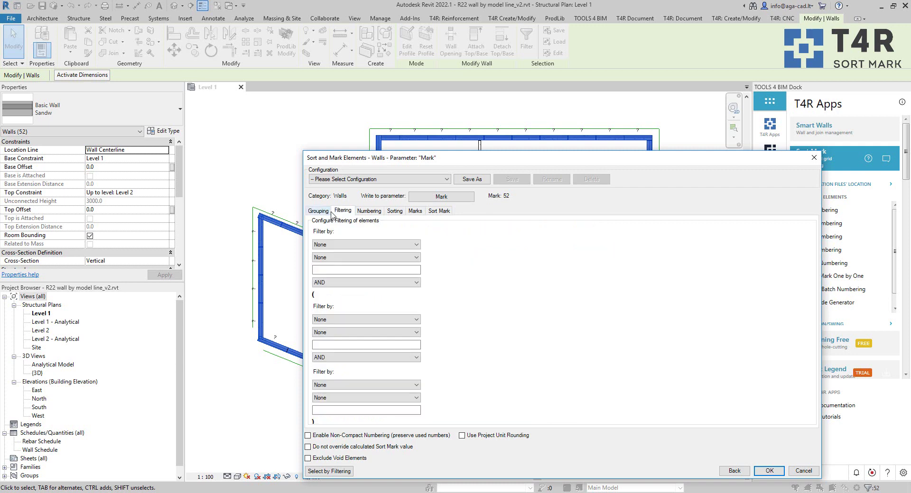
left_click(369, 211)
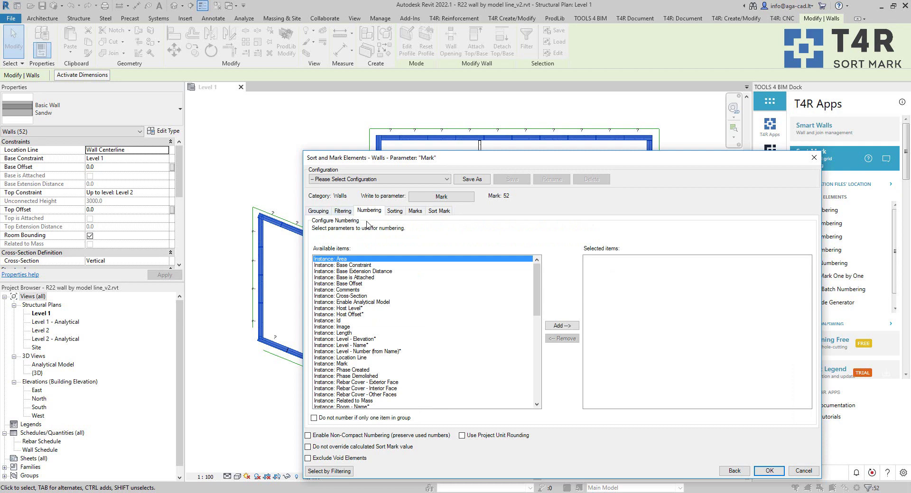
Add Area, Length, Unconnected Height and Volume to the numbering parameters.
left_click(560, 326)
left_click(374, 327)
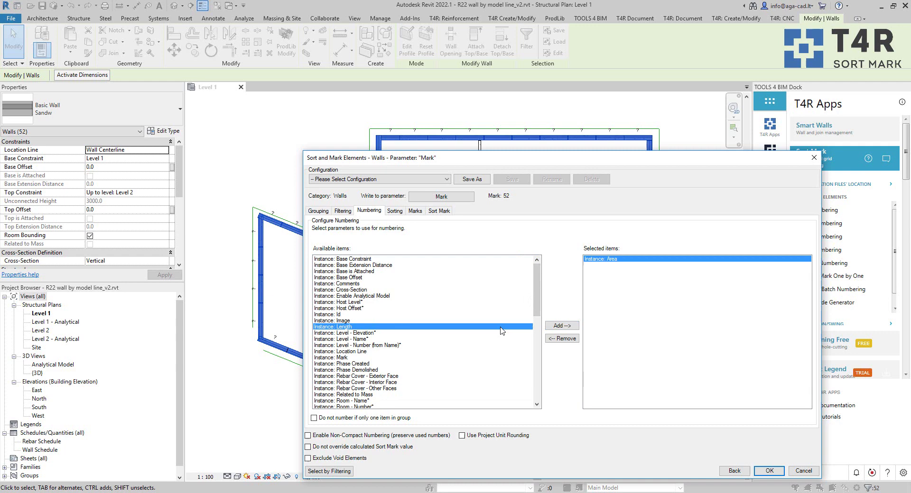
left_click(562, 326)
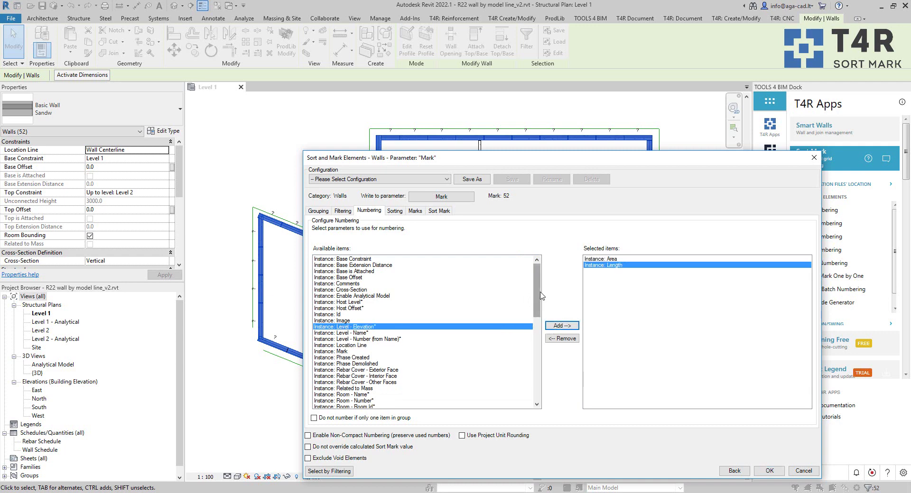
left_click_drag(537, 298, 537, 336)
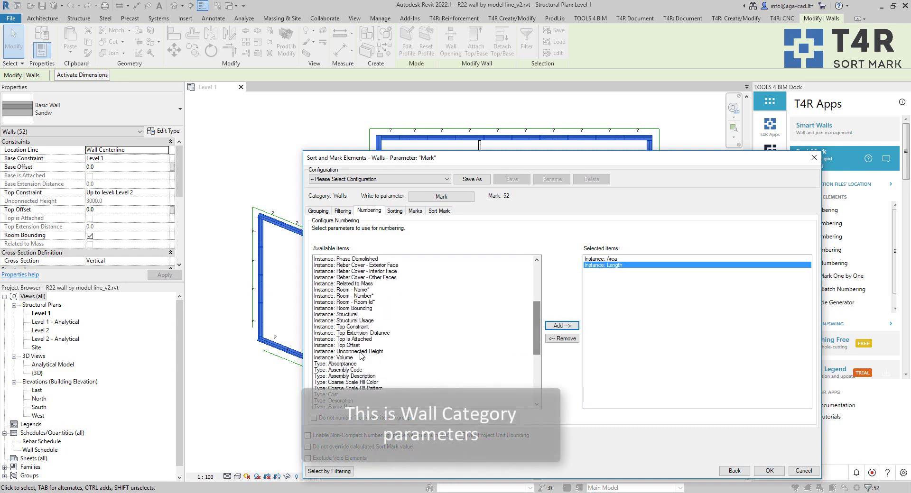
left_click(379, 357)
left_click(381, 351, "ctrl")
left_click(561, 326)
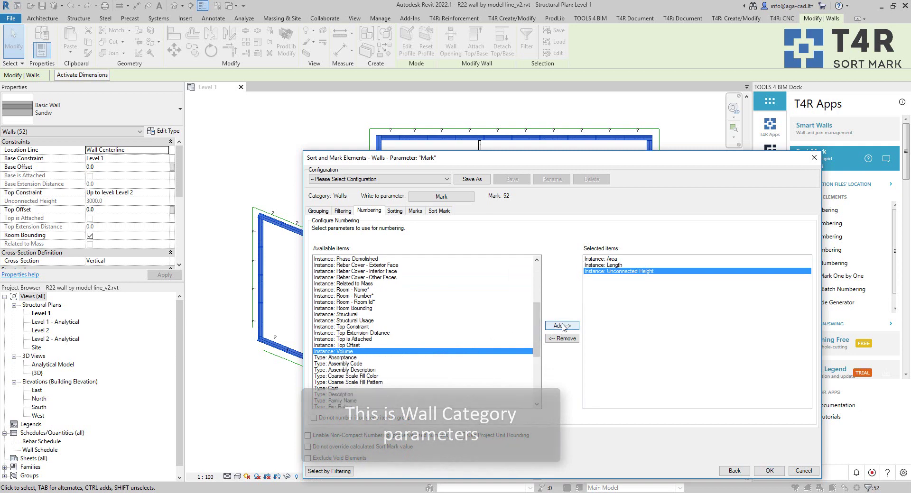
Add Type Name and Width to the numbering parameters as well.
left_click_drag(536, 332, 537, 374)
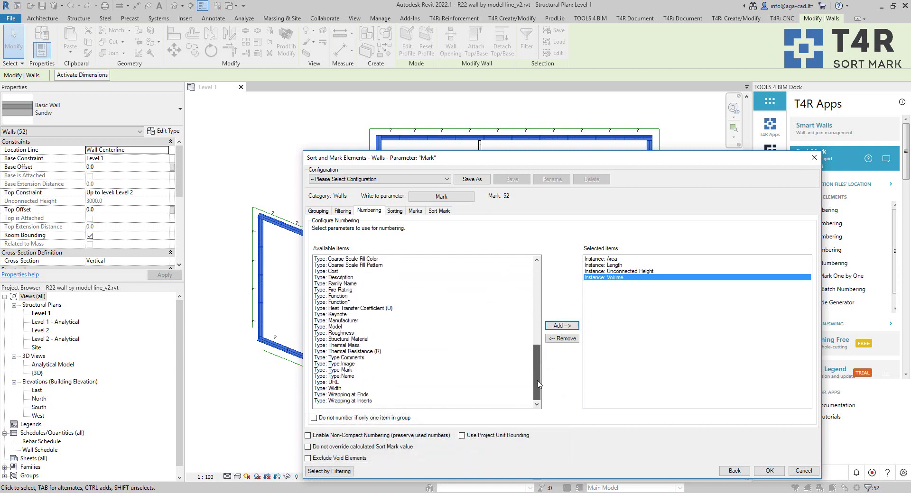
left_click(360, 376)
left_click(562, 326)
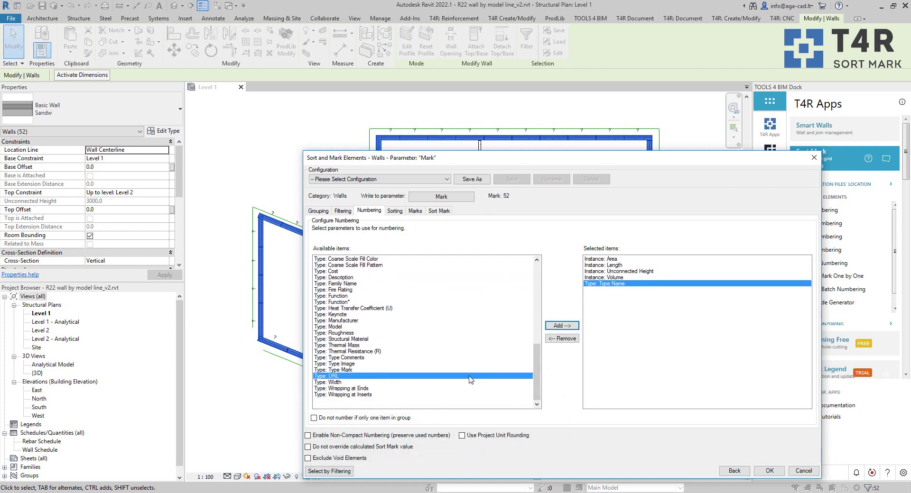
left_click(407, 383)
left_click(562, 326)
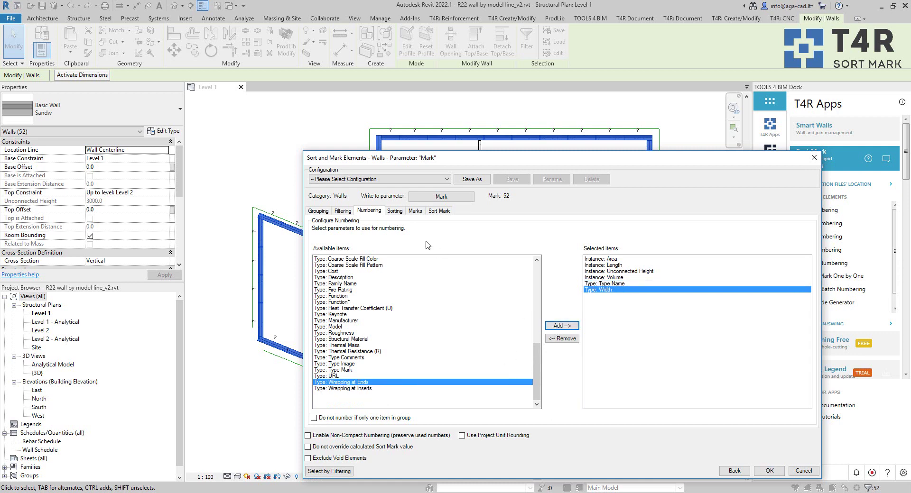
left_click(395, 212)
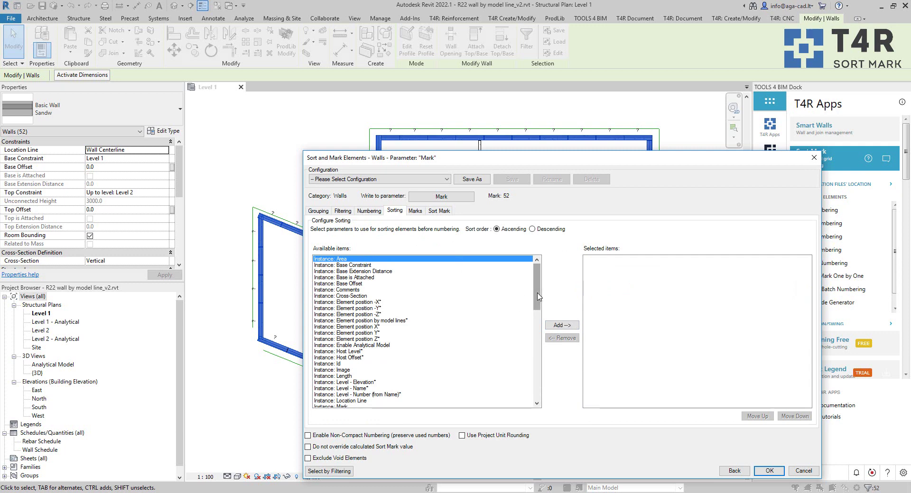
Sort the walls by Element position by model lines with a 1500 tolerance.
left_click(401, 321)
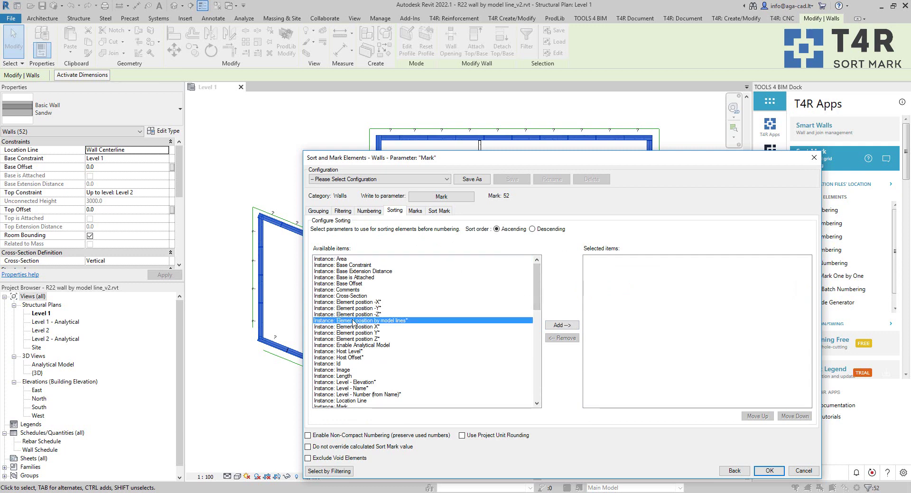
left_click(562, 326)
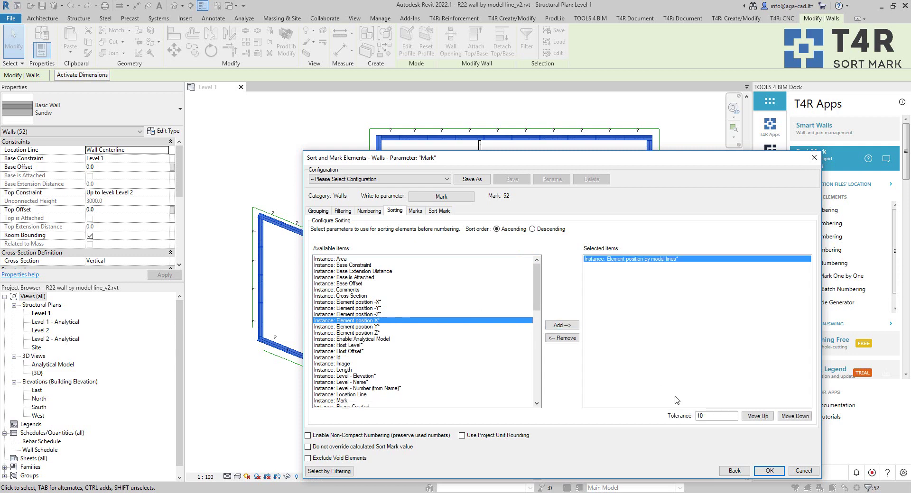
left_click_drag(708, 416, 688, 421)
Compose the mark from the calculated Sort Mark Number, starting at 1 with prefix 'W-', non-compact.
left_click(419, 214)
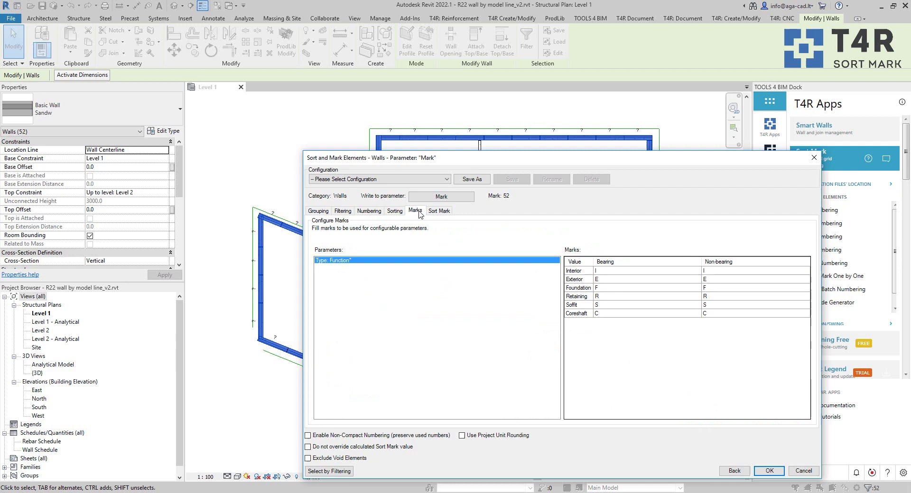
left_click(444, 214)
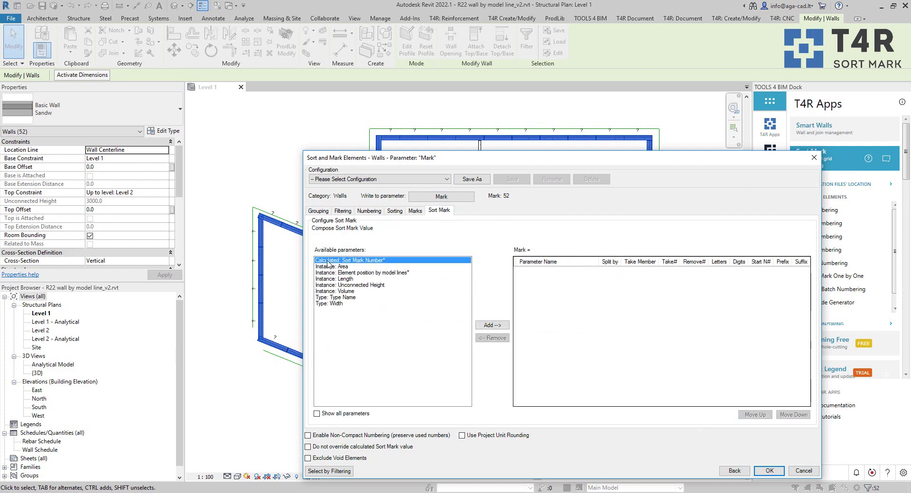
left_click(490, 326)
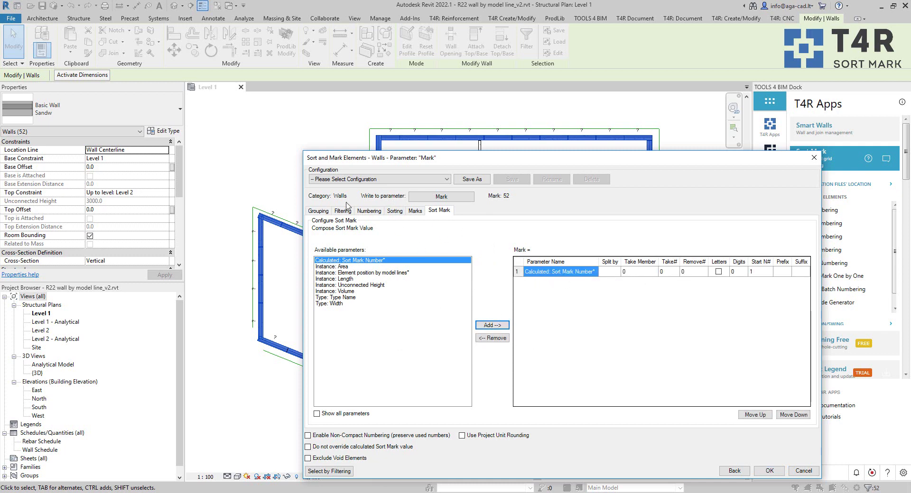
left_click(758, 272)
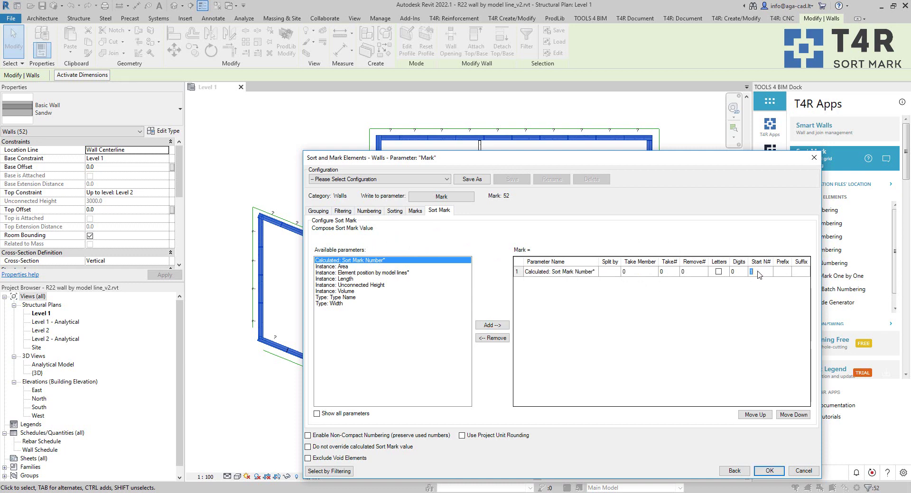
left_click(784, 273)
key("Return")
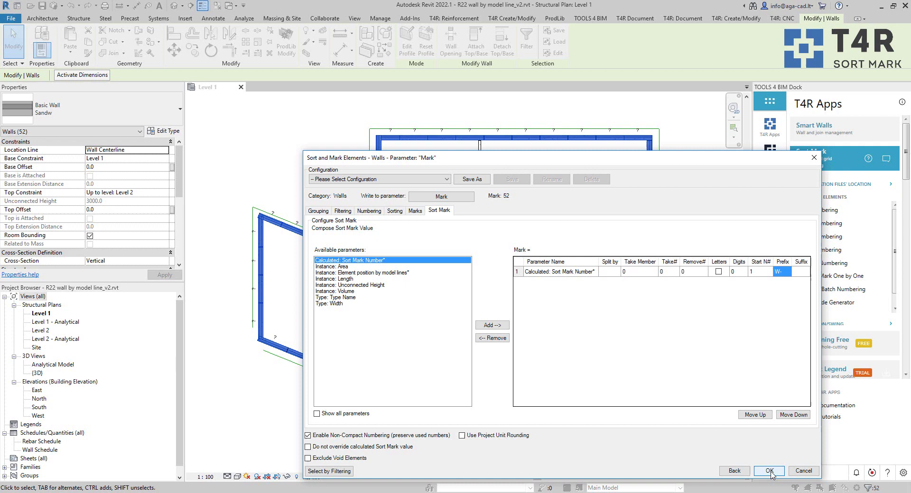
Save the settings as configuration 'Wall with model lines' and run the wall numbering.
left_click(484, 183)
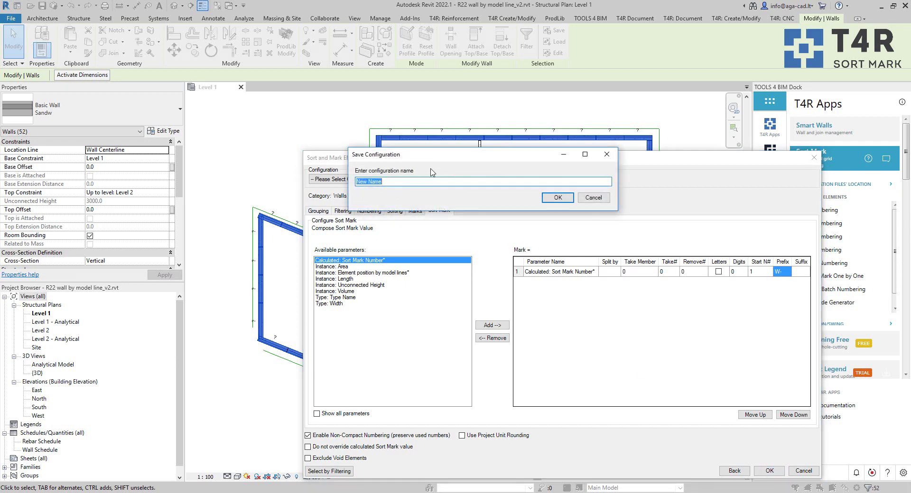
type("Wall with model lines")
key("Return")
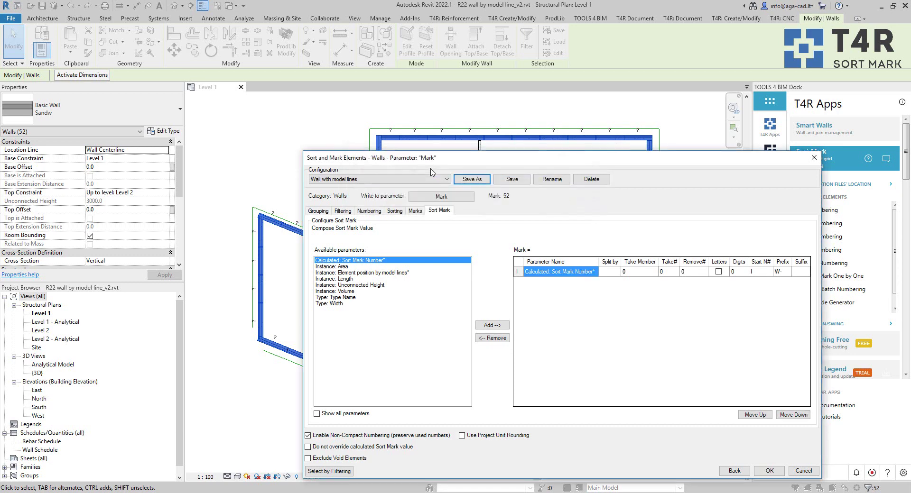
left_click(770, 471)
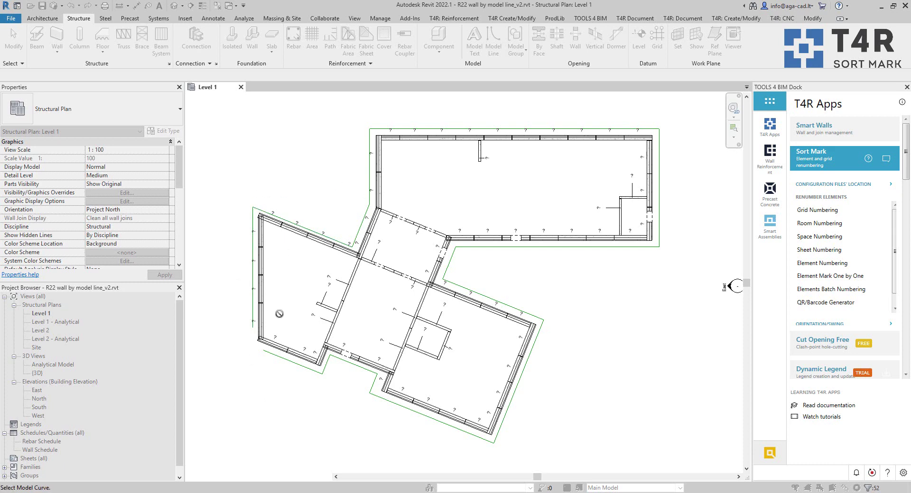
Pick the left model line as the path, then accept the 52-processed and duplicate Mark messages.
left_click(257, 303)
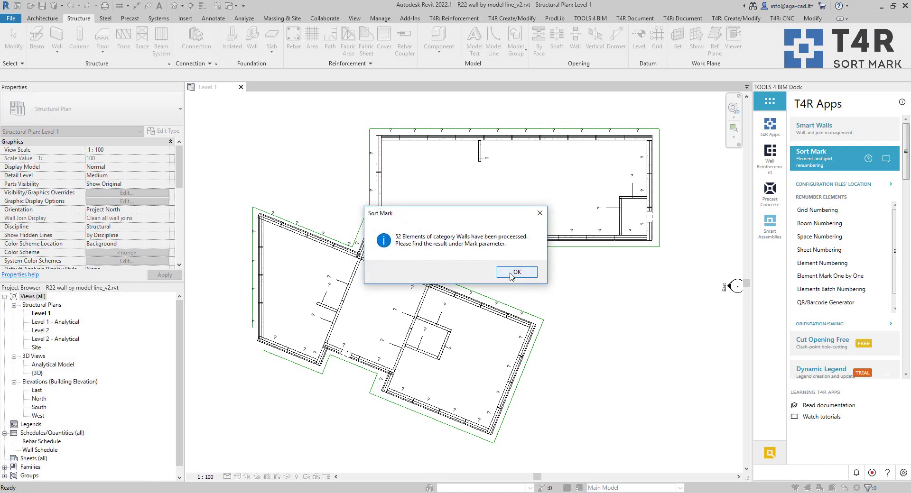
left_click(512, 275)
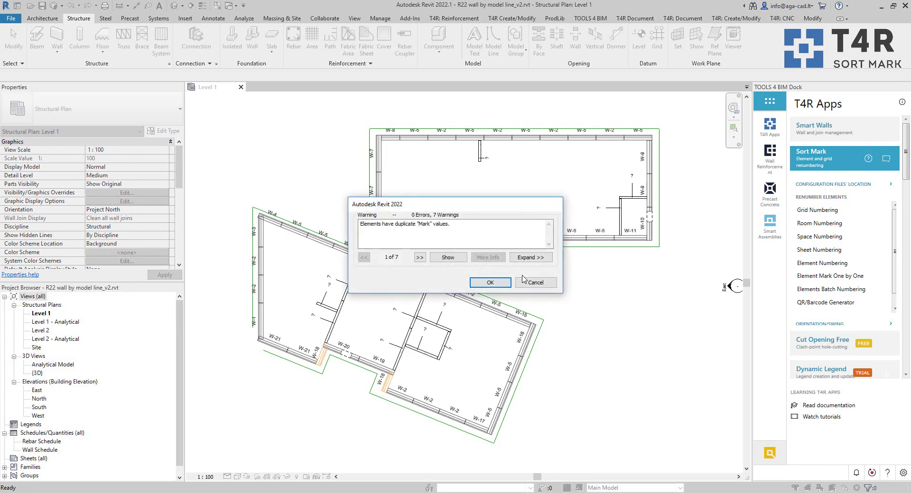
left_click(490, 283)
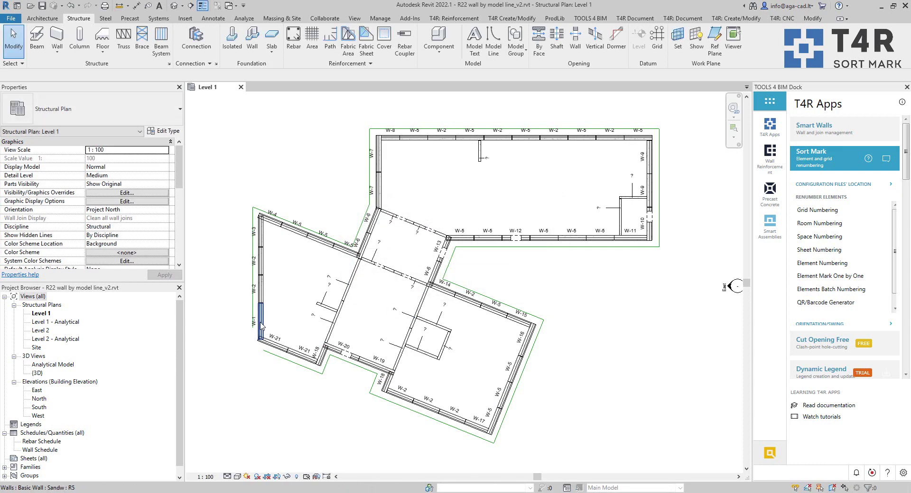
scroll(264, 296, "up", 3)
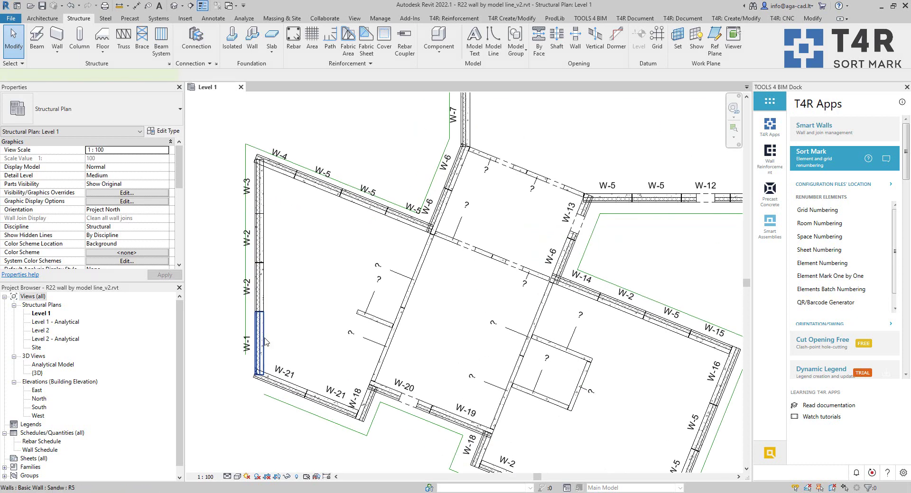
left_click(260, 343)
left_click(259, 287)
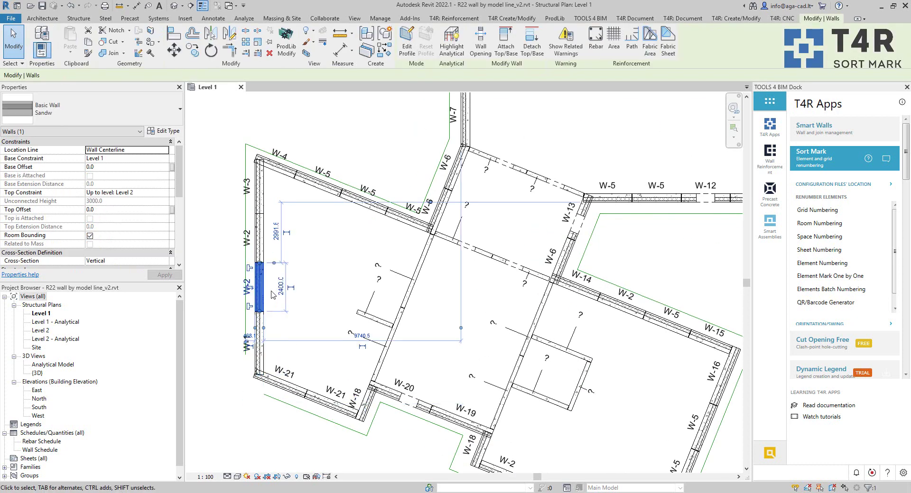
left_click(261, 249)
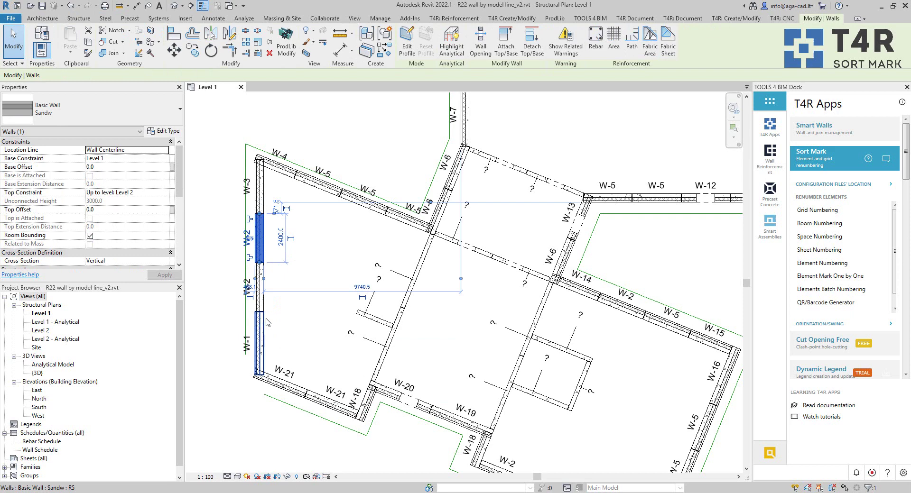
left_click(260, 187)
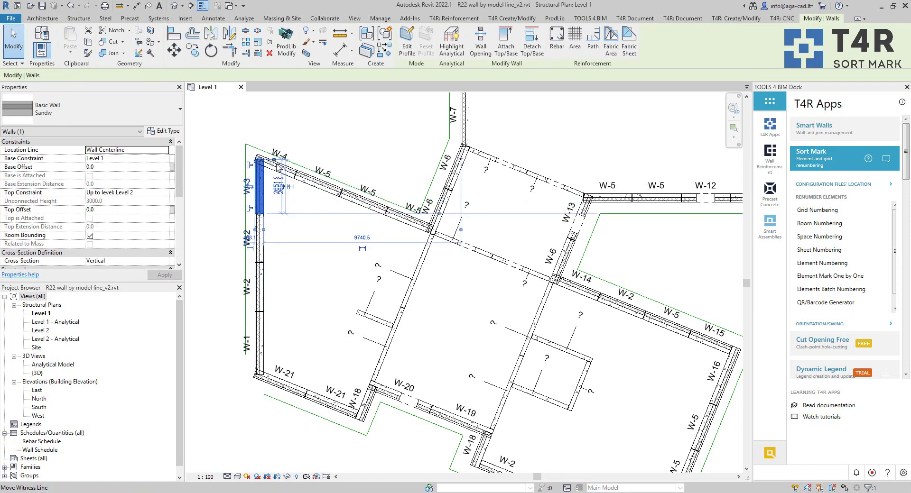
key("Escape")
scroll(335, 239, "down", 3)
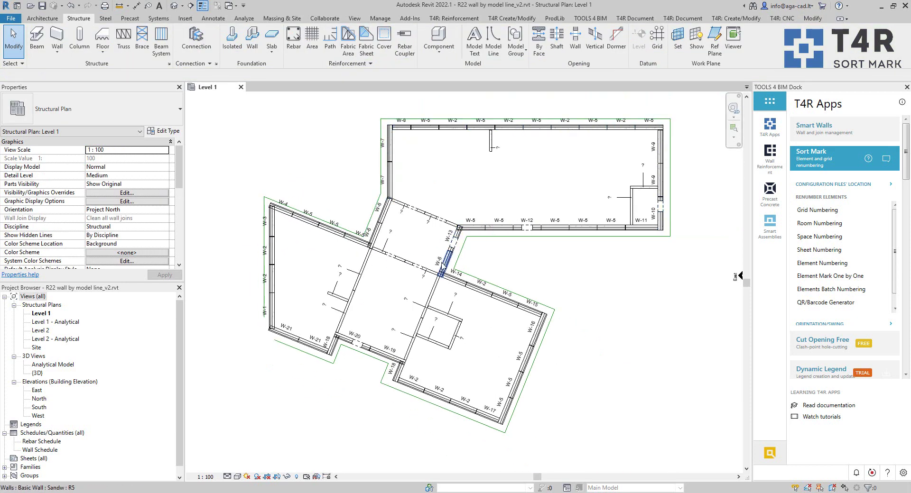
scroll(316, 391, "up", 2)
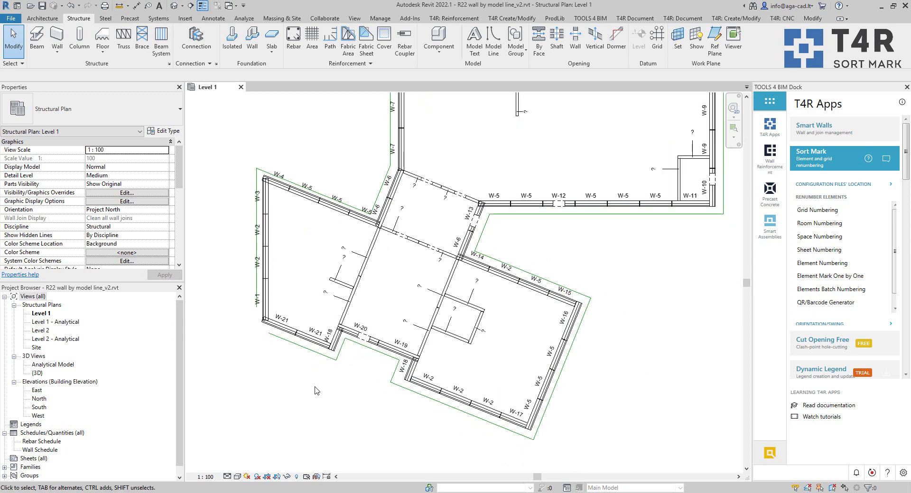
Select all 15 interior walls of the picked wall's type visible in view.
left_click(458, 339)
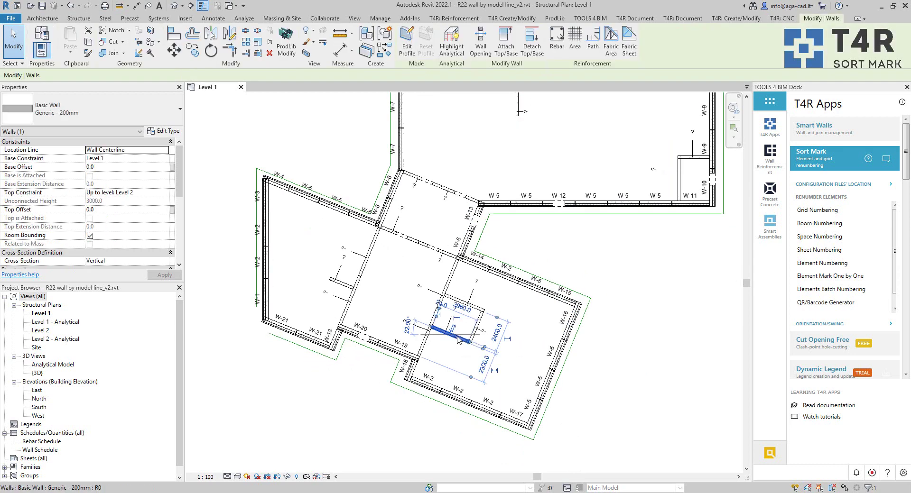
right_click(458, 339)
mouse_move(522, 212)
left_click(577, 215)
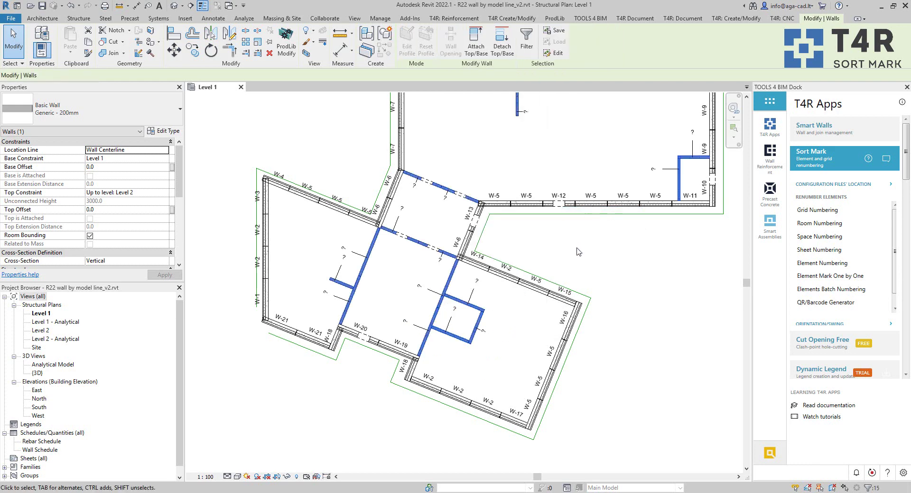
Start Element Numbering for the interior walls with Mark as the target parameter.
left_click(817, 263)
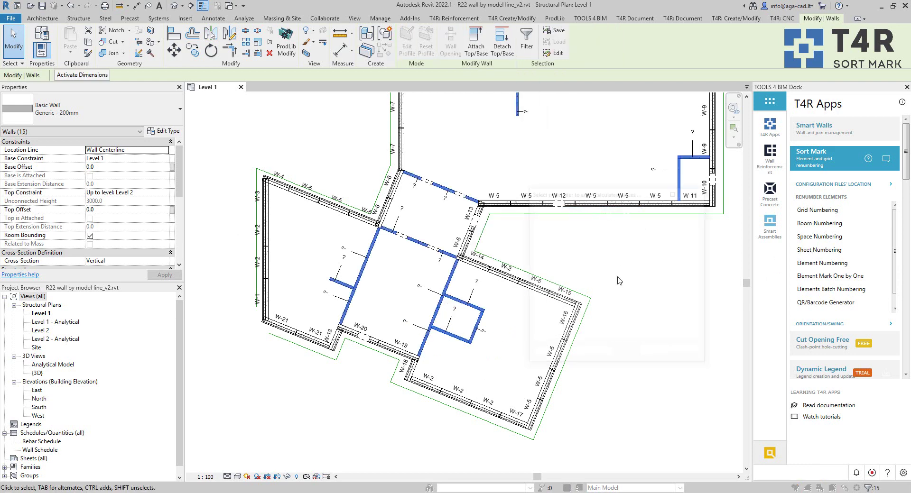
left_click(584, 252)
left_click(654, 352)
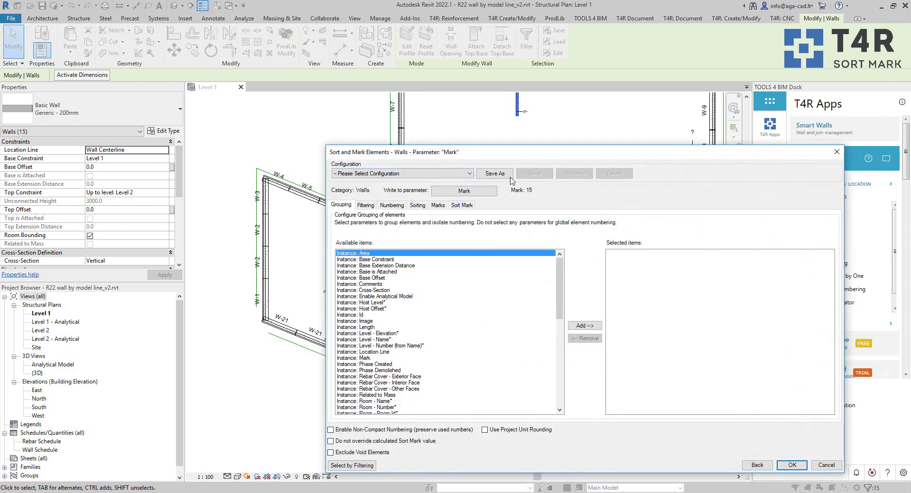
Save the current Sort Mark settings as a new configuration named 'solid walls'.
left_click(510, 178)
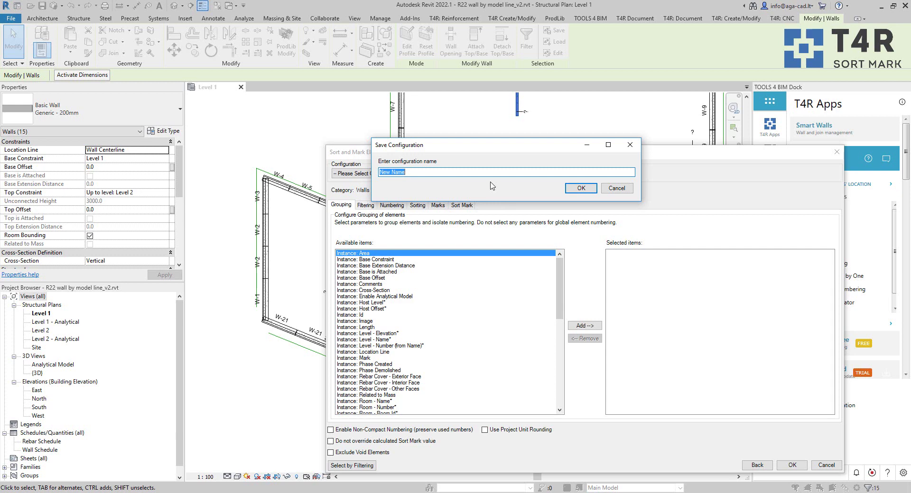
type("solid walls")
key("Return")
Add Area, Length, Unconnected Height, Volume and Type Name as numbering parameters.
left_click(392, 205)
left_click(585, 320)
left_click(361, 322)
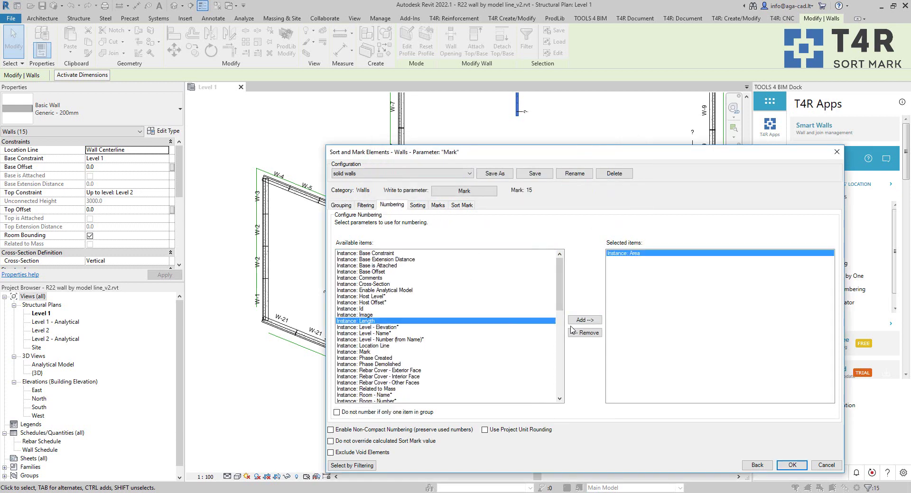
left_click(584, 319)
scroll(505, 324, "down", 2)
scroll(505, 324, "down", 3)
left_click(360, 380)
left_click(585, 320)
scroll(446, 332, "down", 5)
left_click(360, 370, "ctrl")
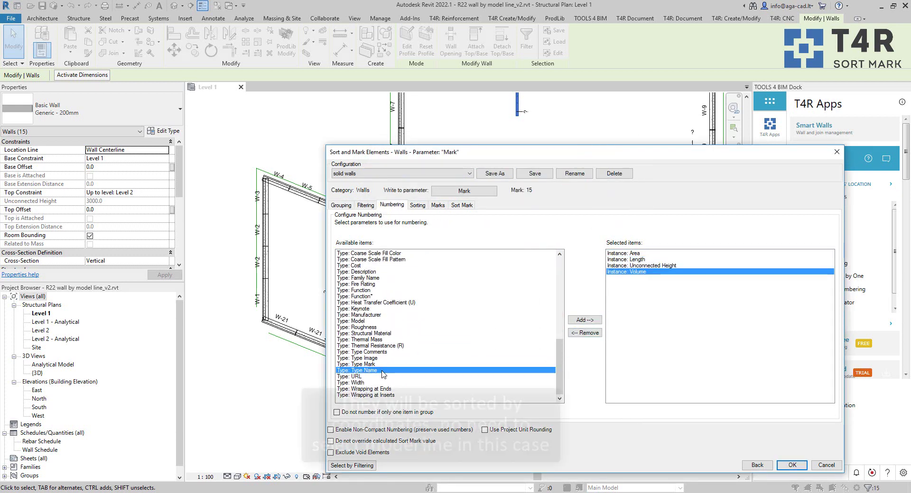
left_click(585, 320)
Sort the walls by Element position X and Y coordinates.
left_click(417, 205)
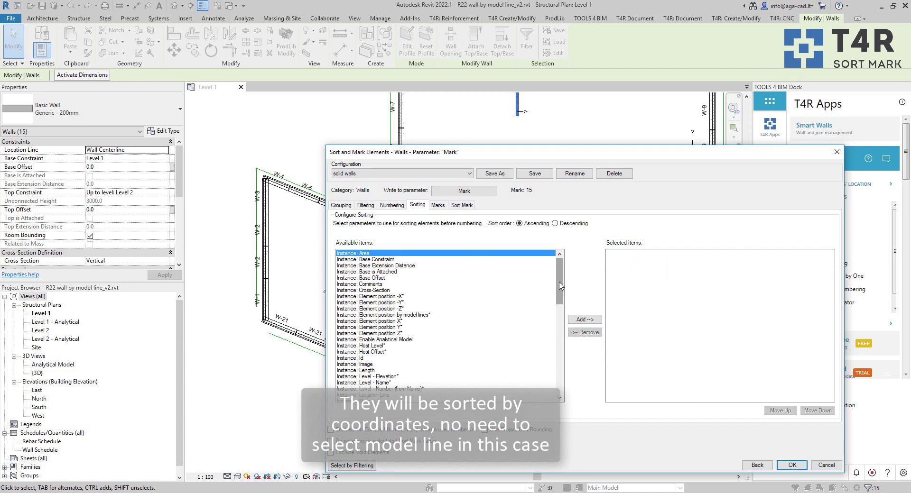
left_click(522, 321)
left_click(585, 319)
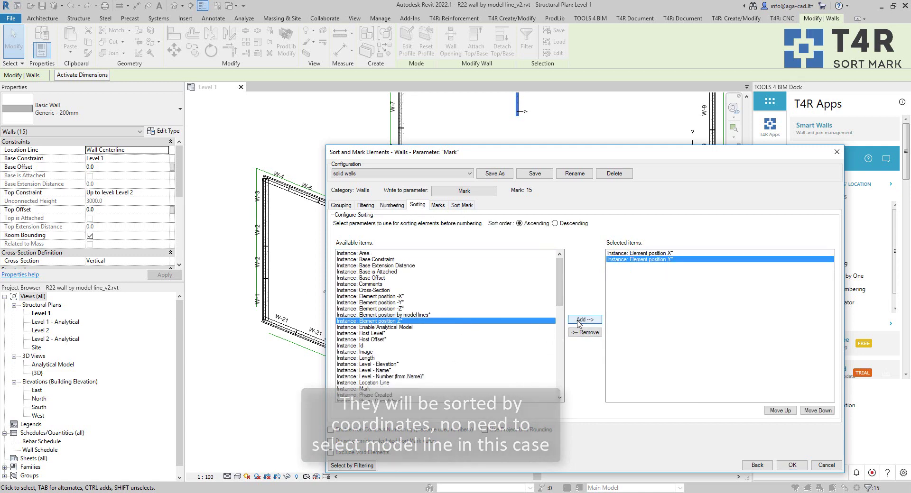
Set the mark prefix to LW- and save the 'solid walls' configuration.
left_click(461, 205)
left_click(809, 267)
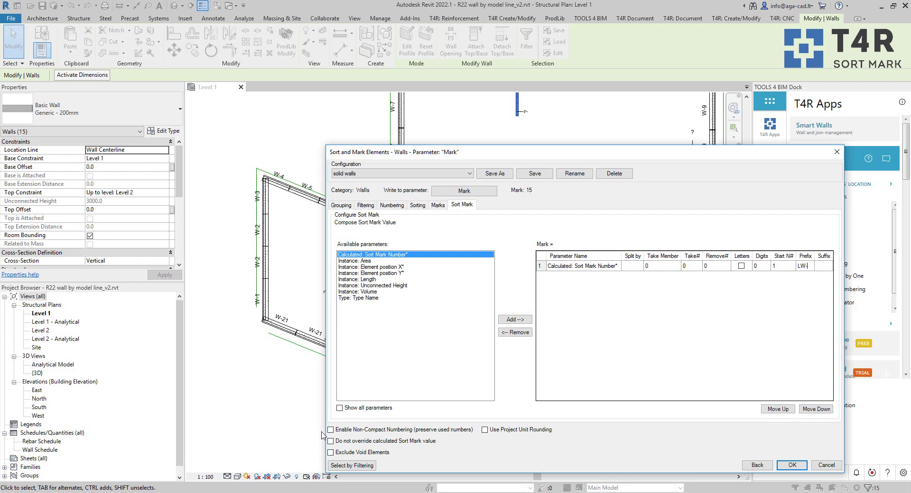
left_click(546, 175)
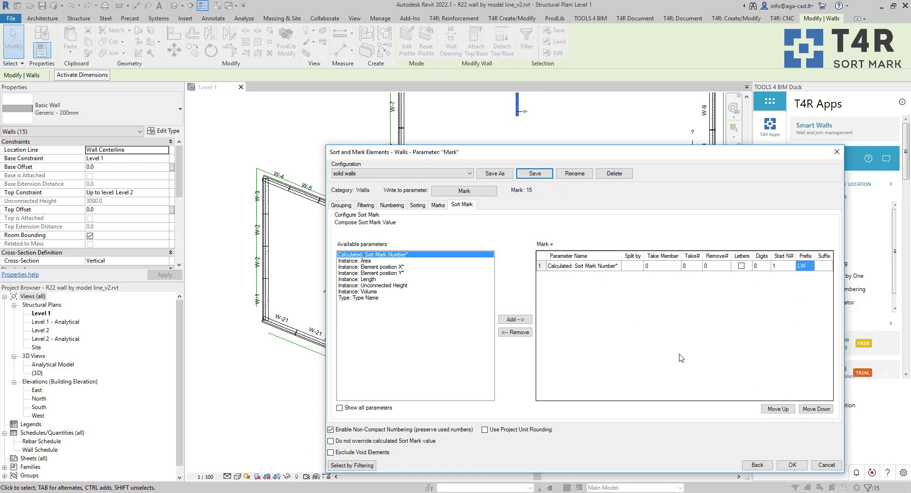
Run the numbering so the 15 interior walls get LW- marks, dismissing the duplicate Mark warning.
left_click(792, 465)
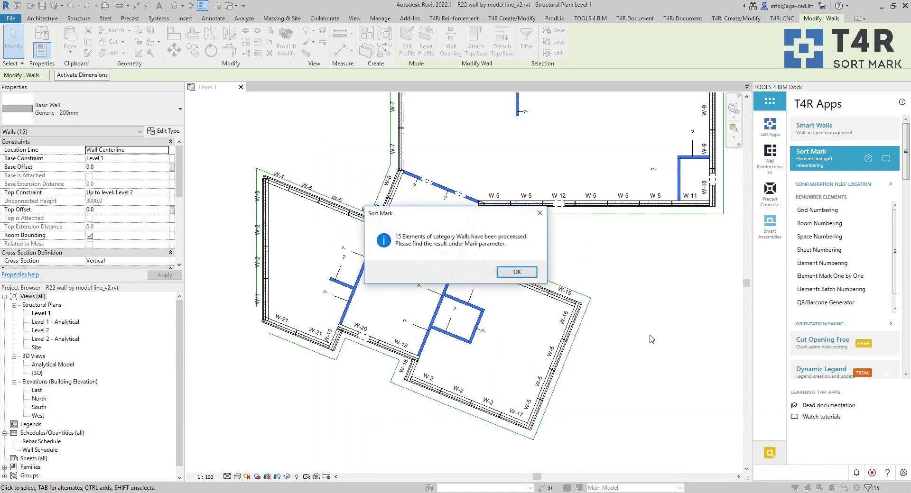
left_click(516, 273)
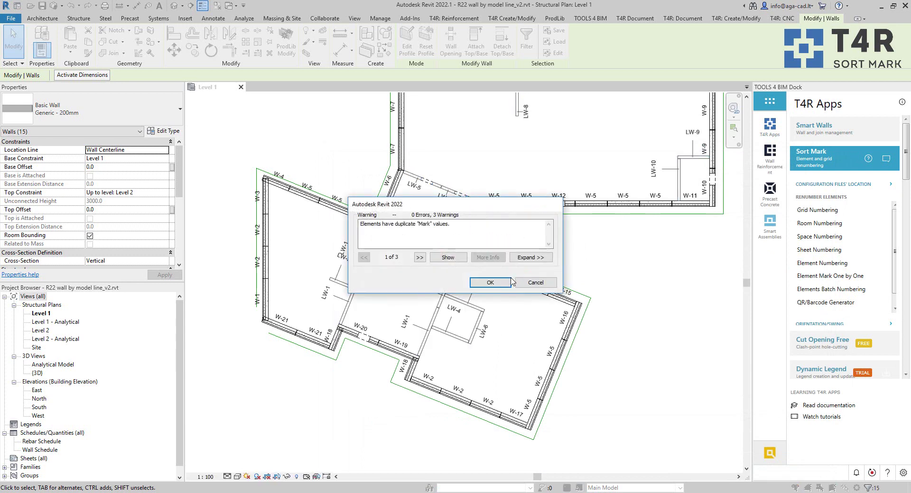
left_click(509, 283)
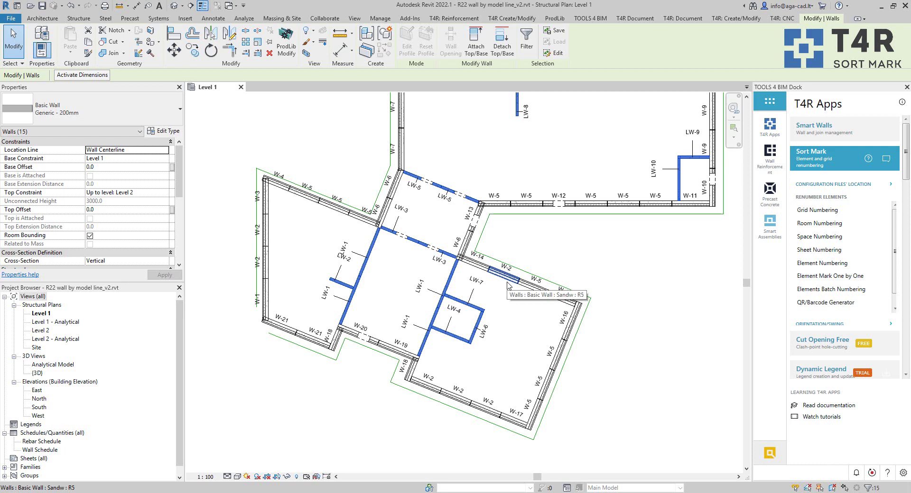
Deselect the renumbered walls and zoom to fit the whole Level 1 plan.
key("Escape")
key("z")
key("f")
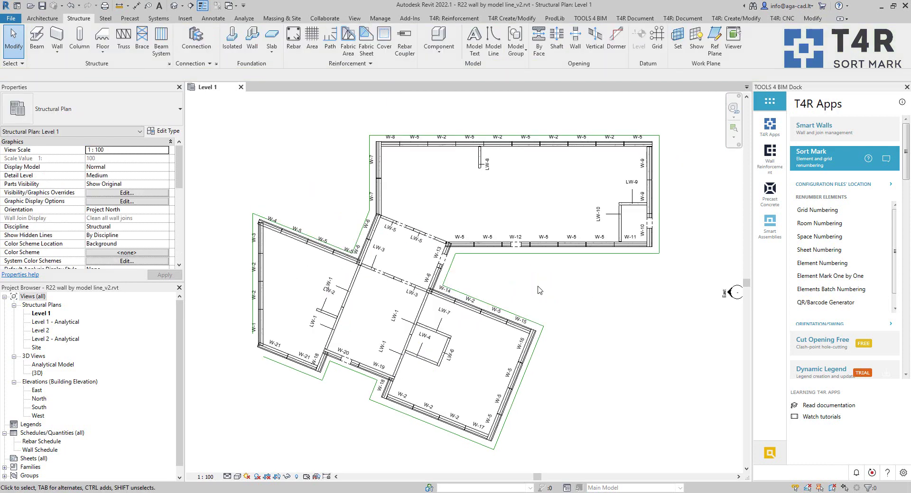